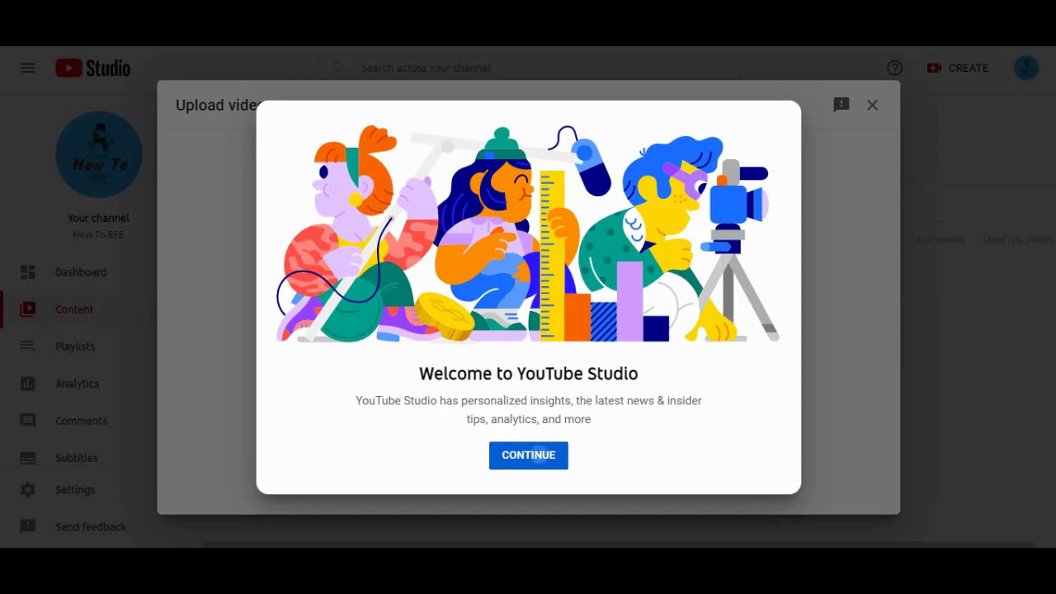
Dismiss the welcome pop-up, close the upload window, and reopen Upload videos from Create
left_click(535, 454)
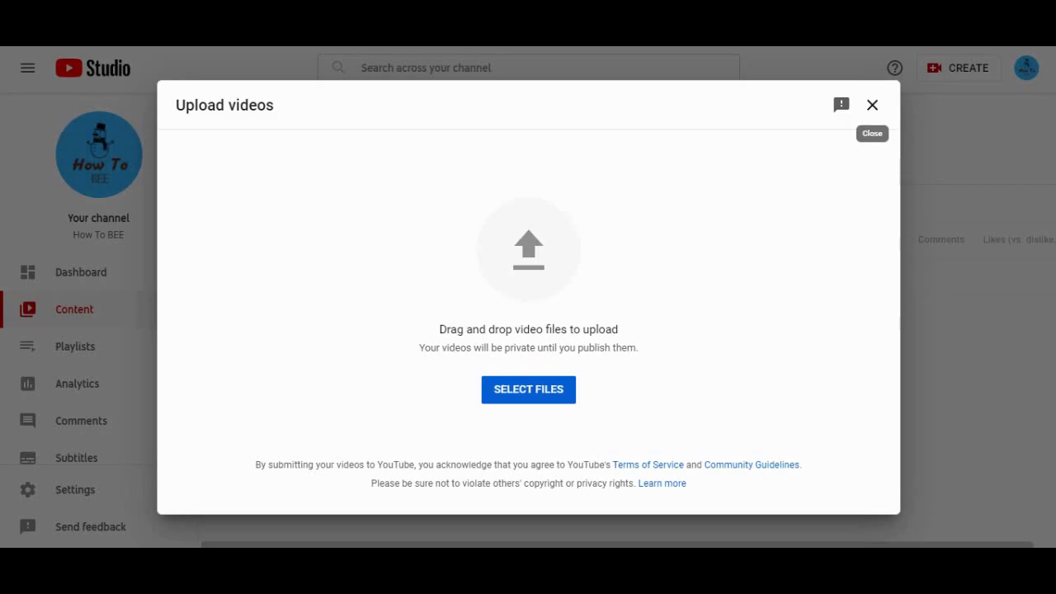
left_click(873, 105)
left_click(958, 68)
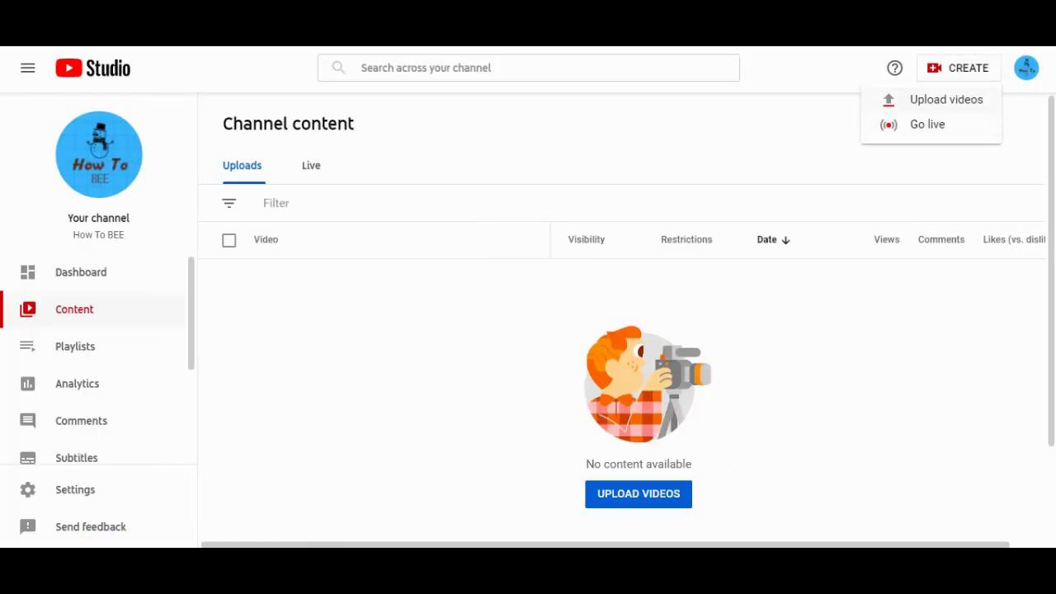
left_click(946, 99)
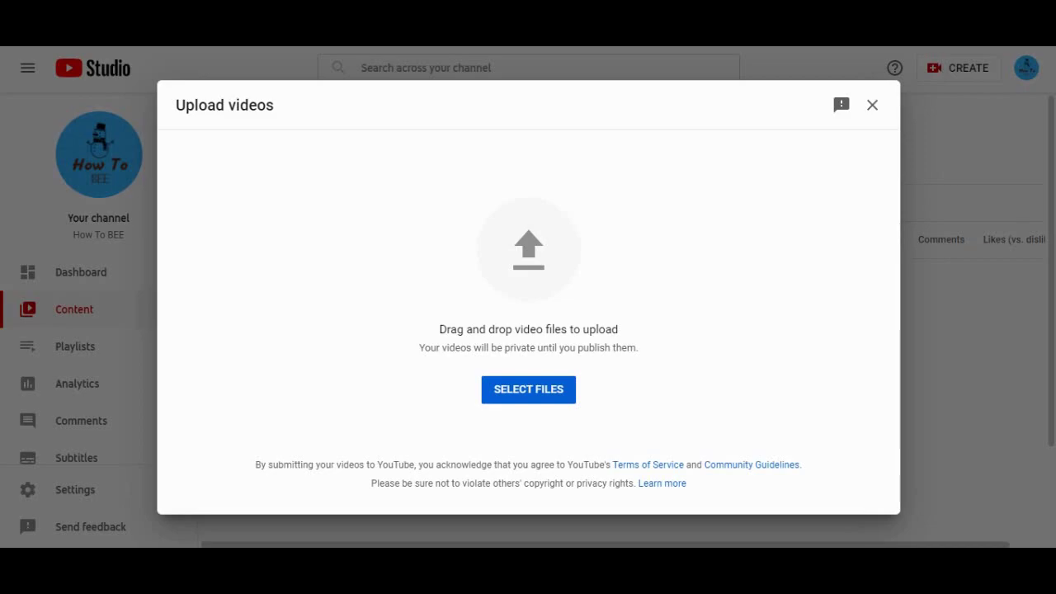
Drag the 'How to make a gamil account' video from File Explorer into the upload drop area
key("alt+Tab")
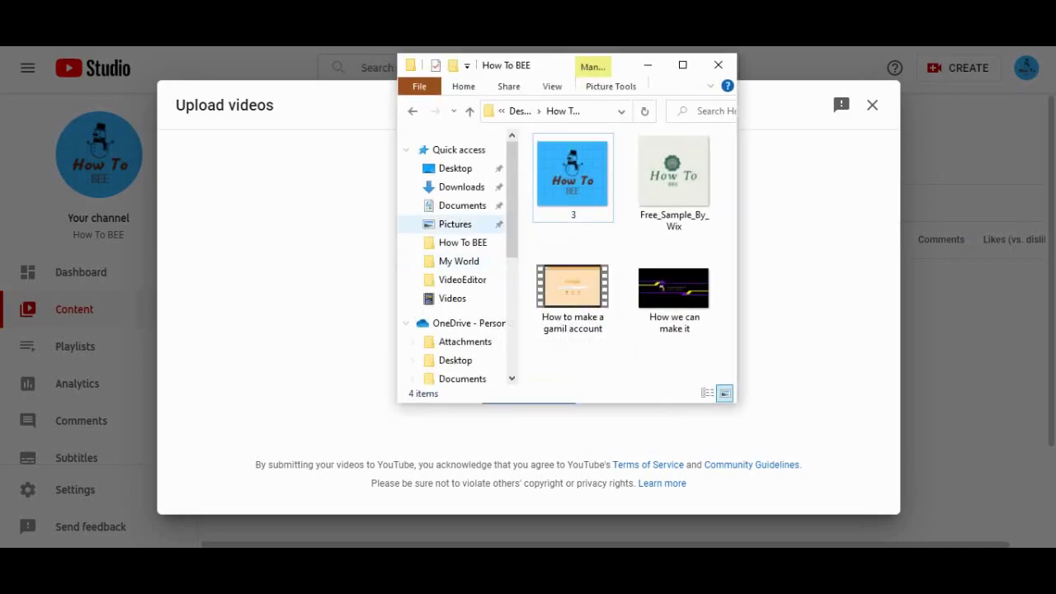
left_click_drag(536, 65, 780, 103)
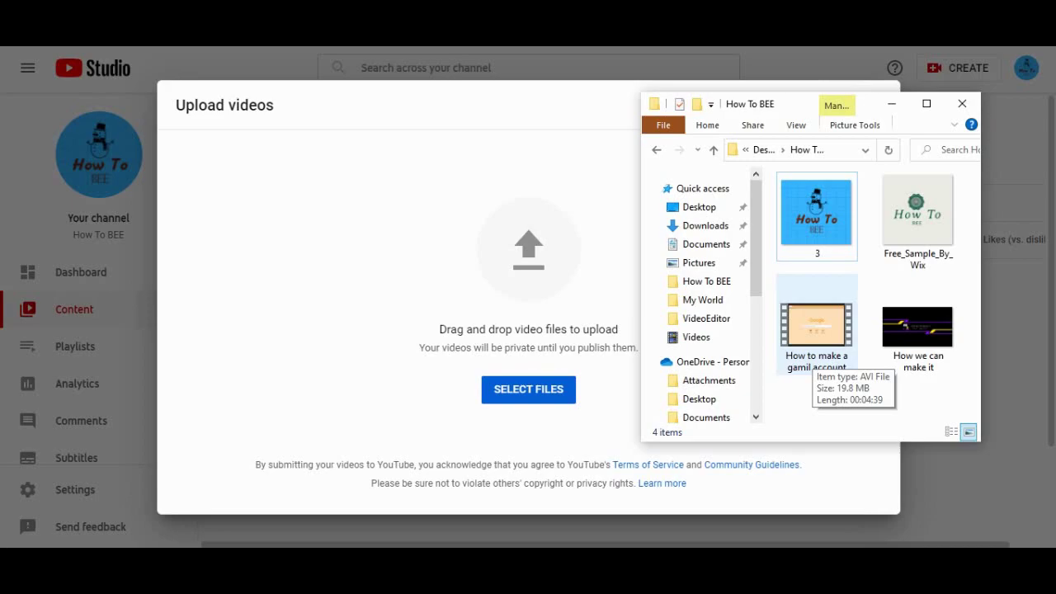
left_click_drag(818, 331, 528, 278)
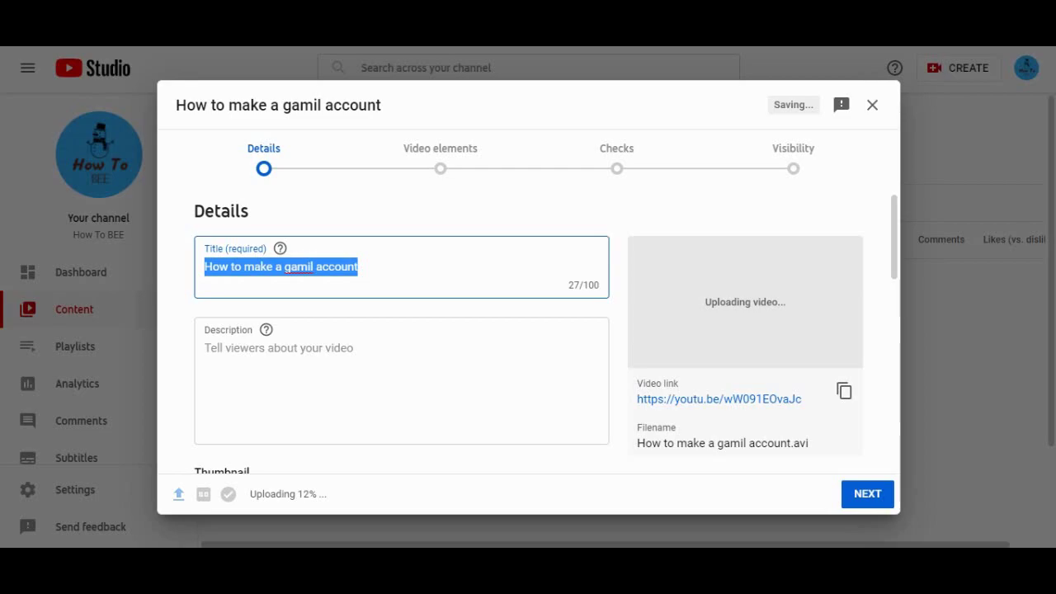
Capitalize 'To' and 'Account' in the title and correct 'Gamil' to 'Gmail'
left_click(267, 267)
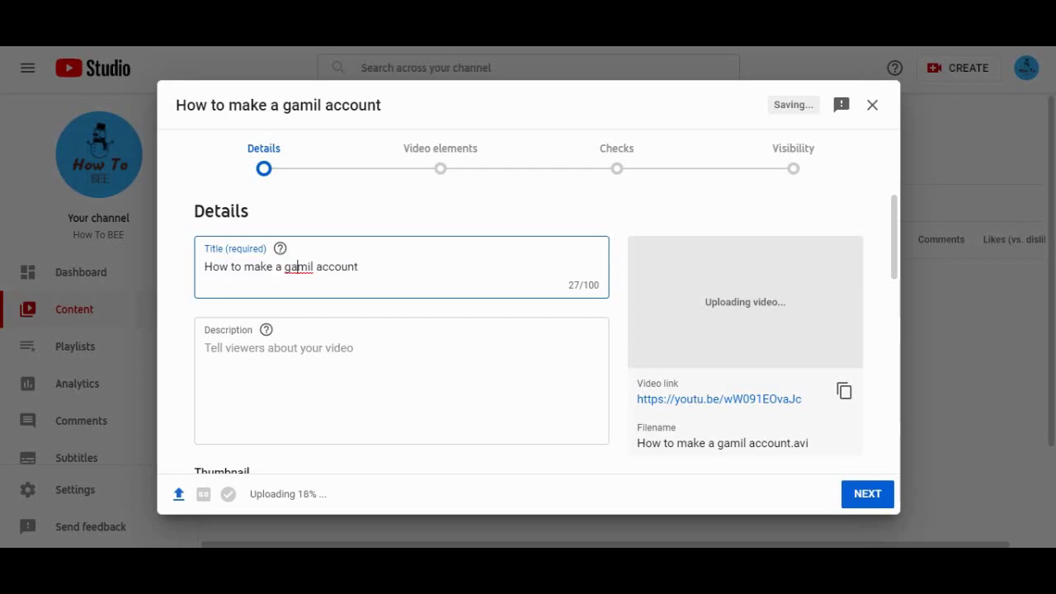
left_click(298, 266)
key("Delete")
type("G")
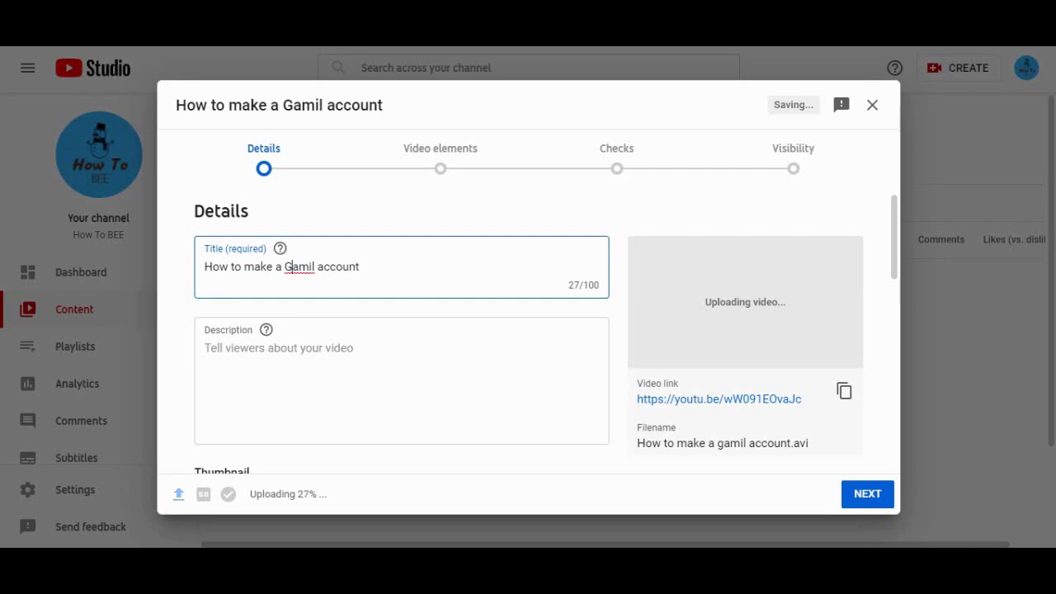
left_click(322, 267)
key("BackSpace")
type("A")
right_click(289, 264)
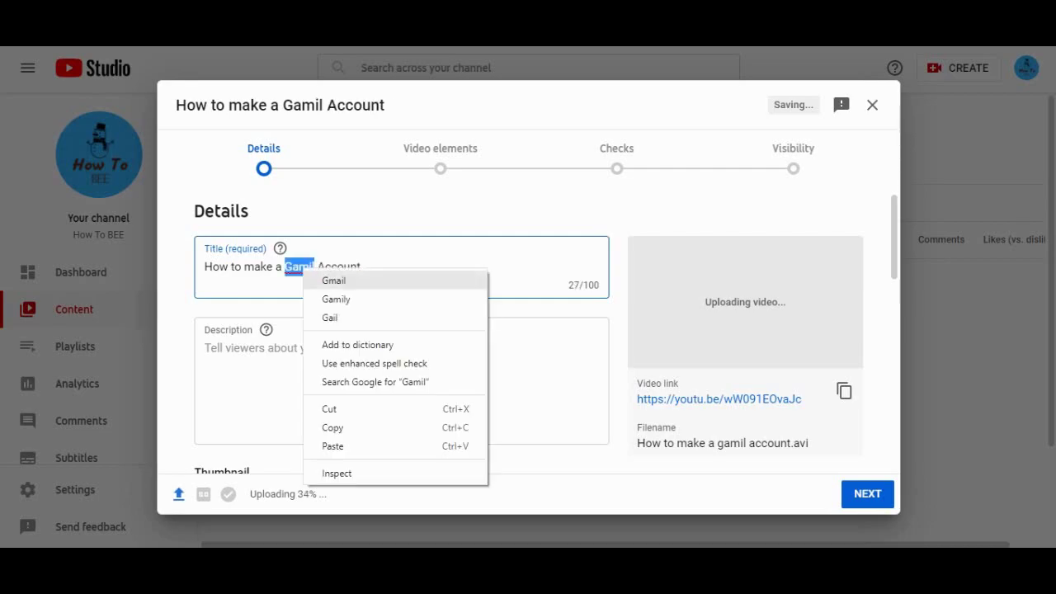
left_click(306, 280)
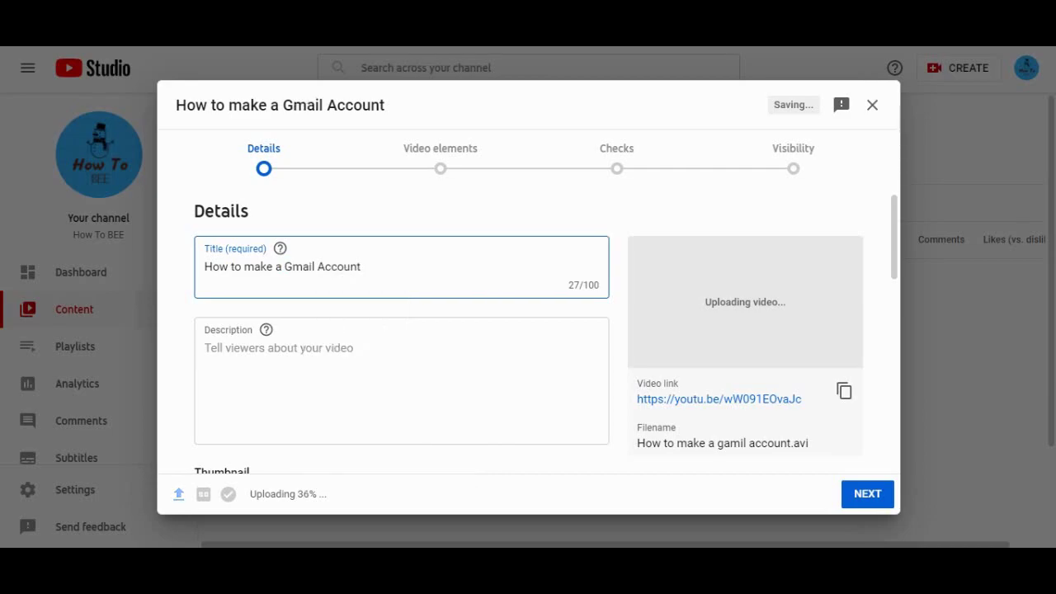
left_click(234, 266)
key("BackSpace")
type("T")
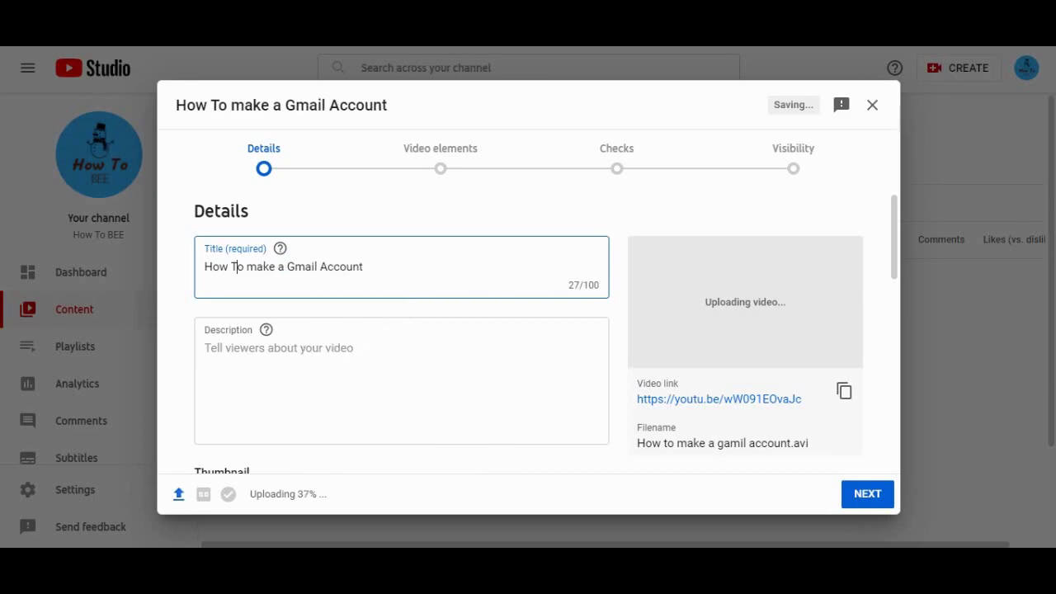
Append '| How To BEE' to the end of the title
key("End")
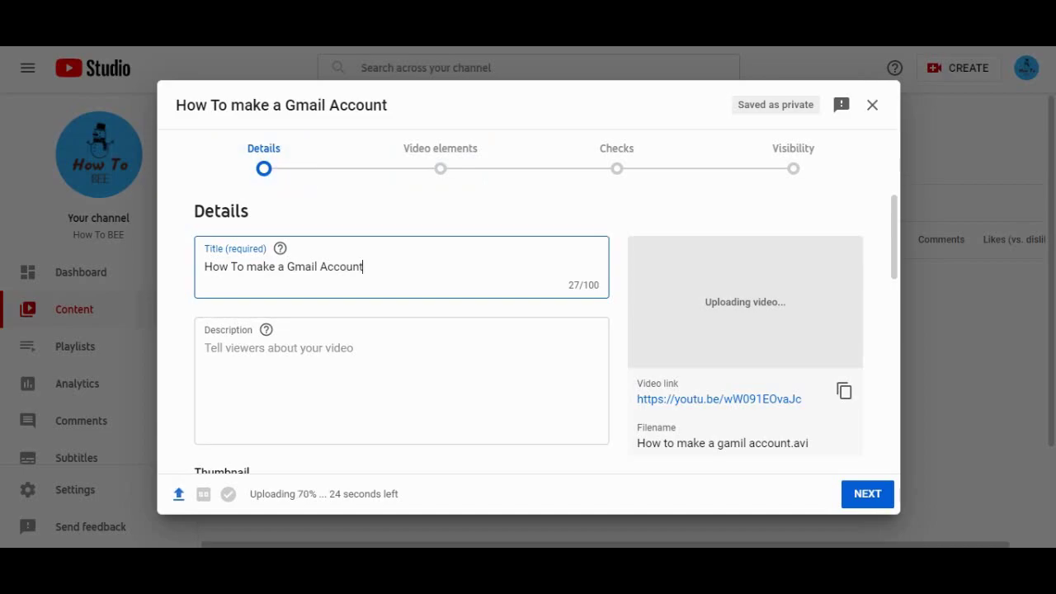
scroll(528, 346, "down", 1)
scroll(528, 347, "up", 1)
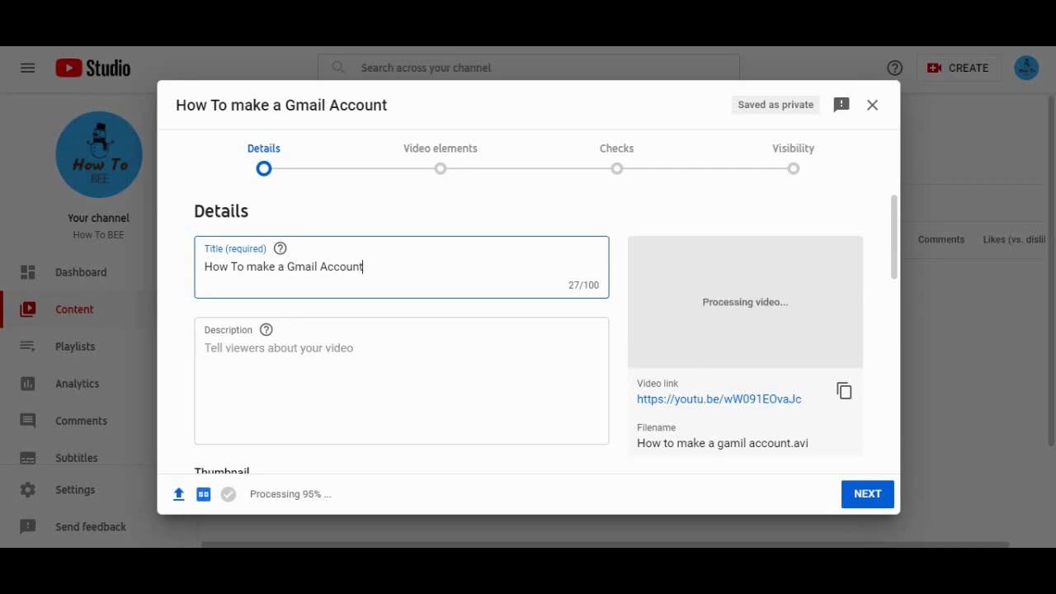
type("|")
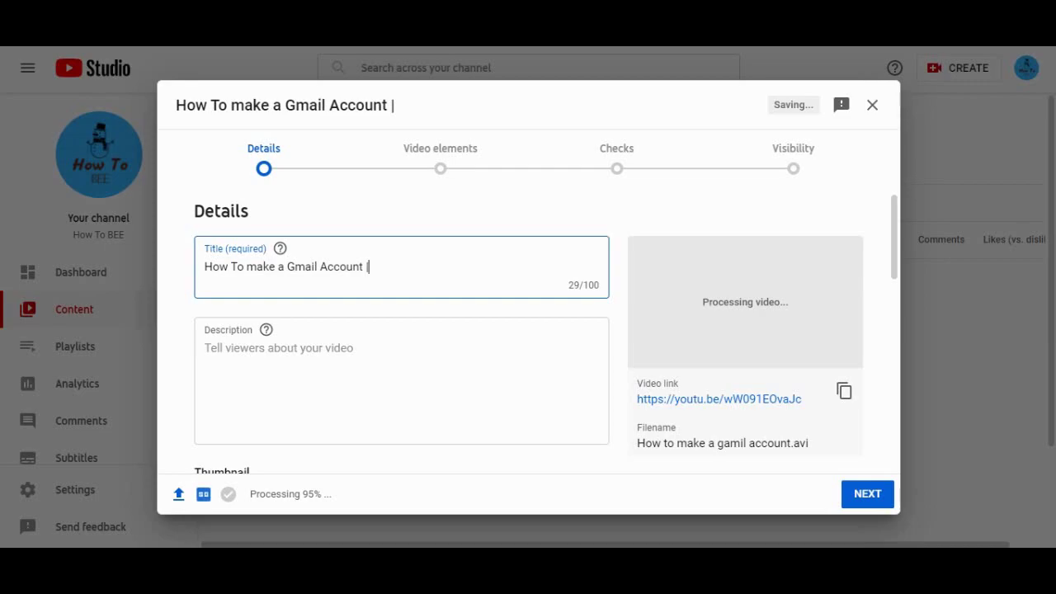
type(" How To BEE")
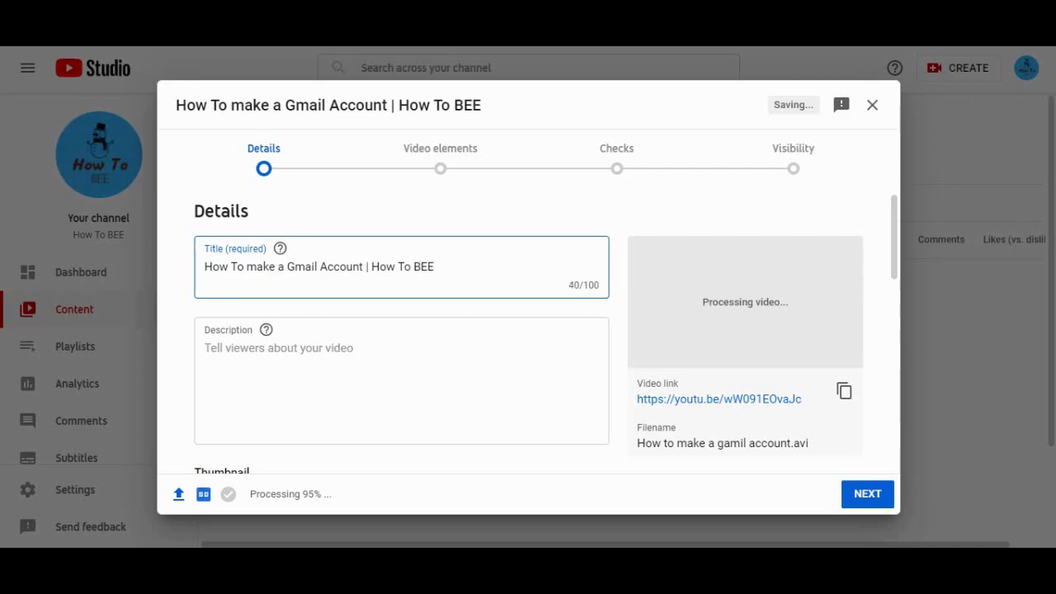
key("Tab")
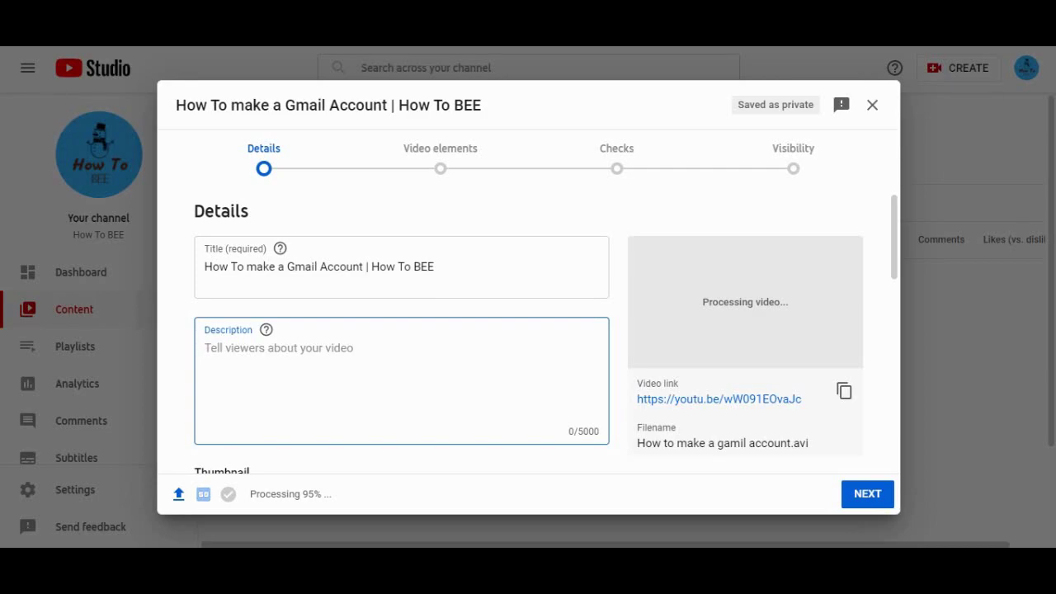
Type the description's opening line about making a Gmail account, correcting 'Gamil' to 'Gmail'
type("Today I will Tell you How you Will  Upload A Vide")
key("BackSpace")
key("BackSpace")
key("BackSpace")
key("BackSpace")
key("BackSpace")
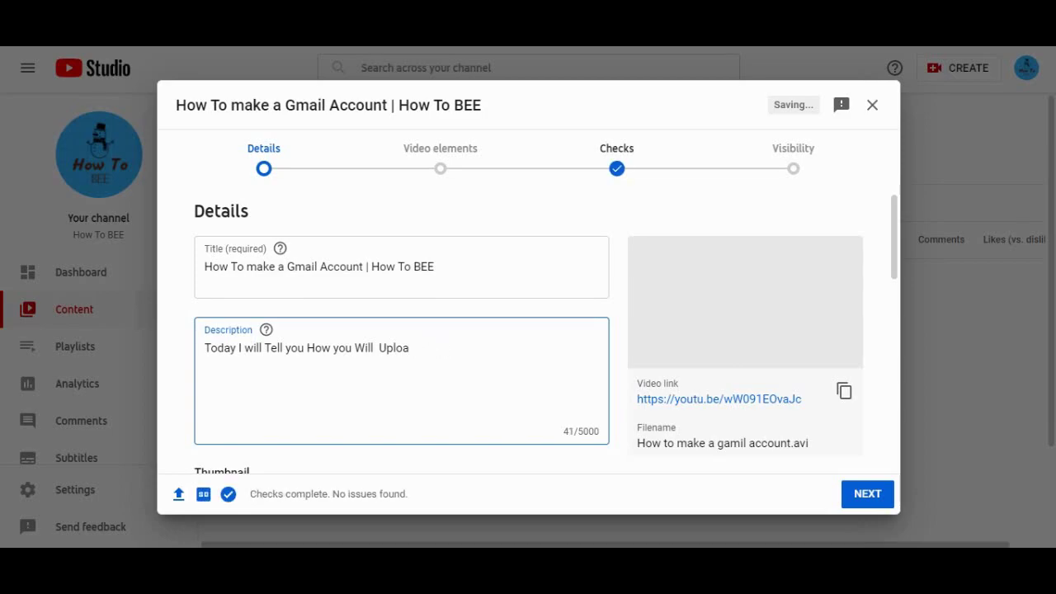
key("BackSpace")
key("BackSpace")
key("BackSpace")
key("BackSpace")
key("BackSpace")
key("BackSpace")
key("BackSpace")
key("BackSpace")
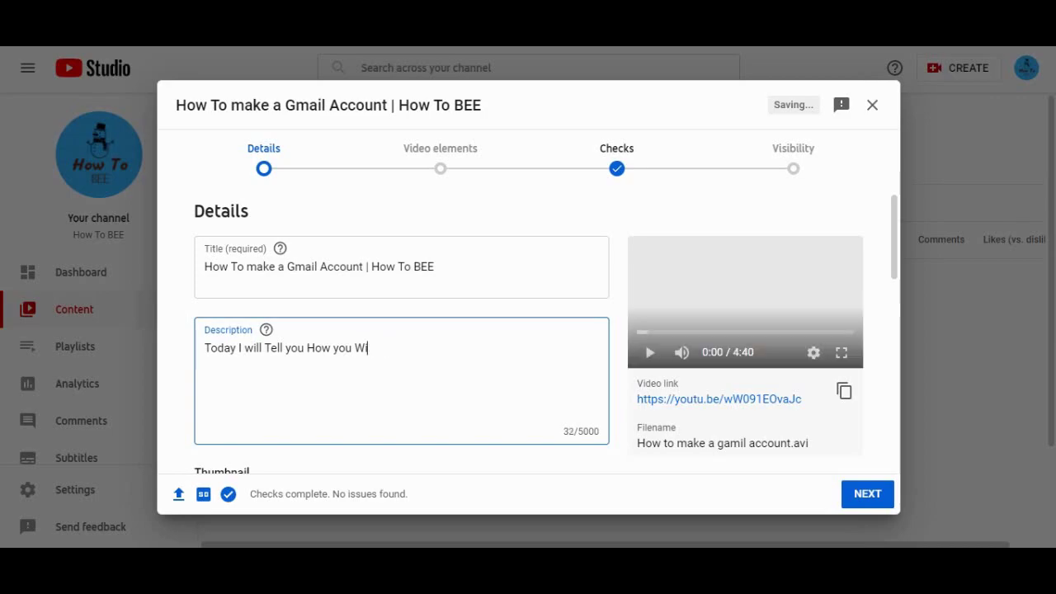
key("BackSpace")
key("BackSpace")
key("BackSpace")
key("BackSpace")
key("BackSpace")
type("How you will make a ")
type("Gamil")
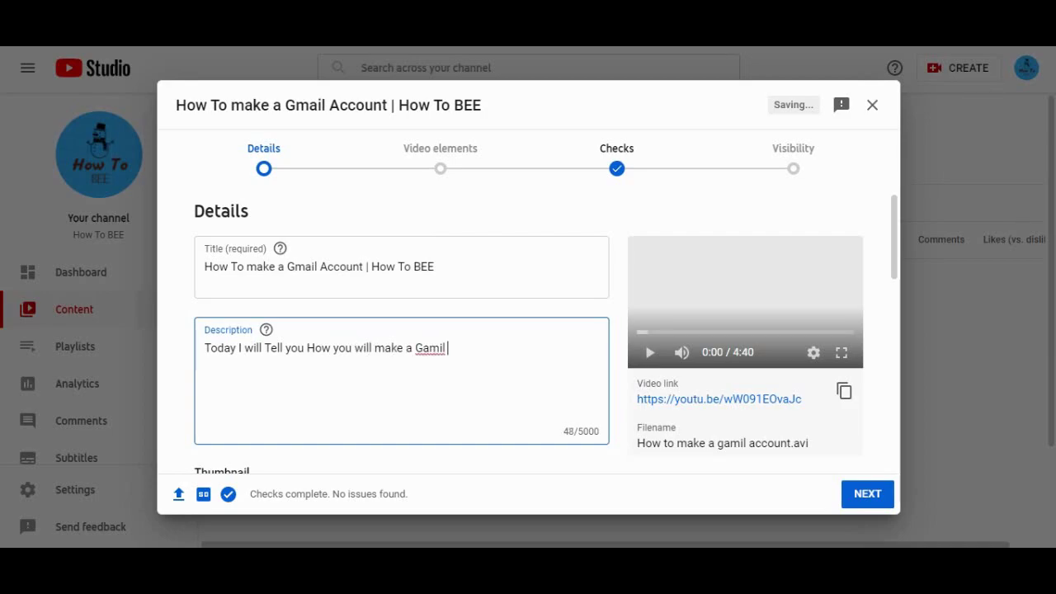
type(" Account.")
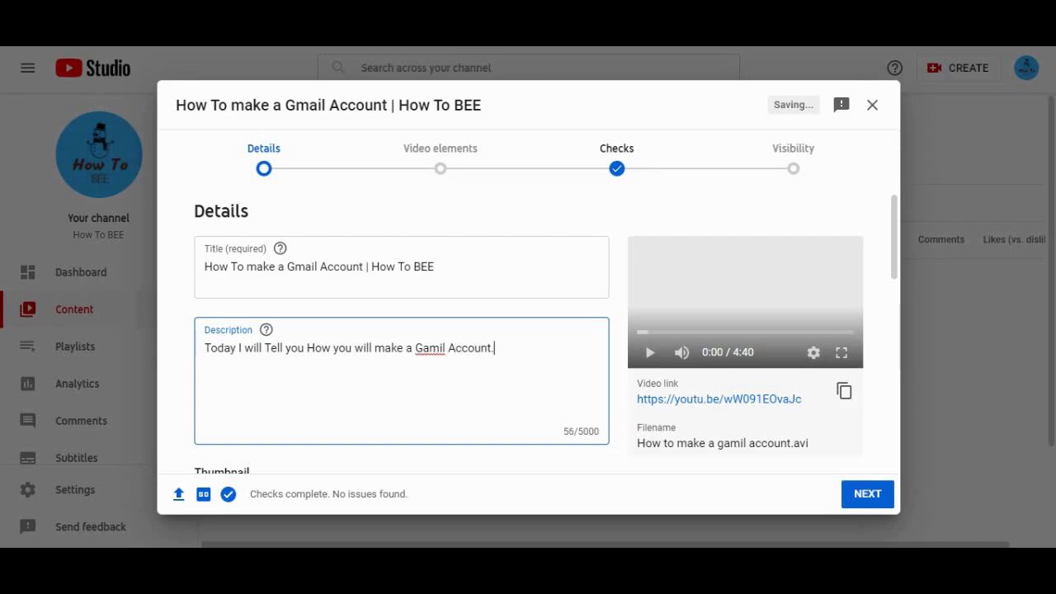
right_click(436, 347)
left_click(467, 142)
Add 'Gmail Account For Personal Use or Business Use' and 'How To Make A Gmail Account | How To BEE' lines
type("Gmail ")
type("Account ")
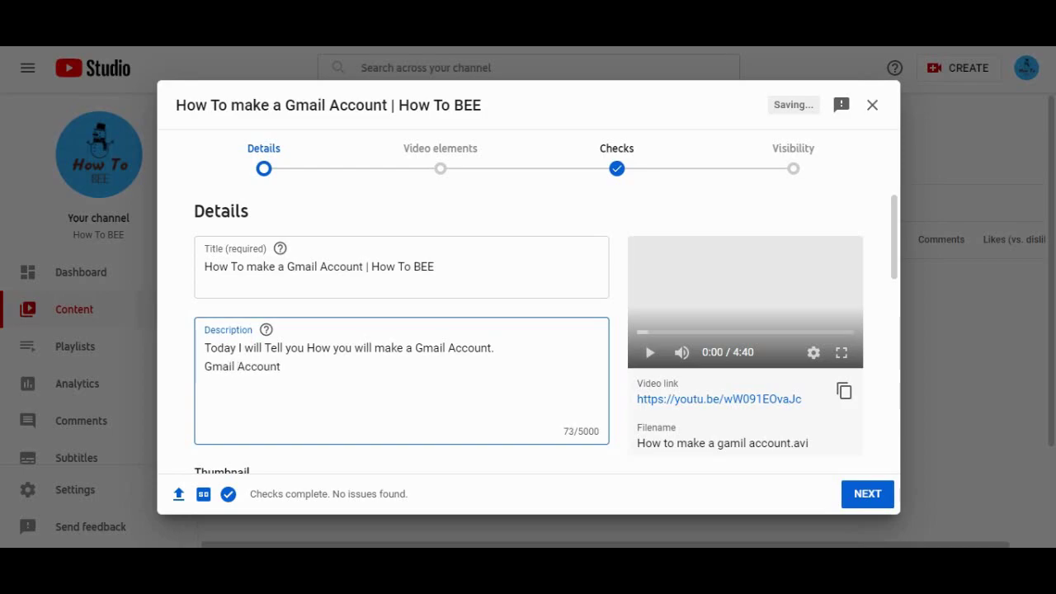
type("For Personal Use")
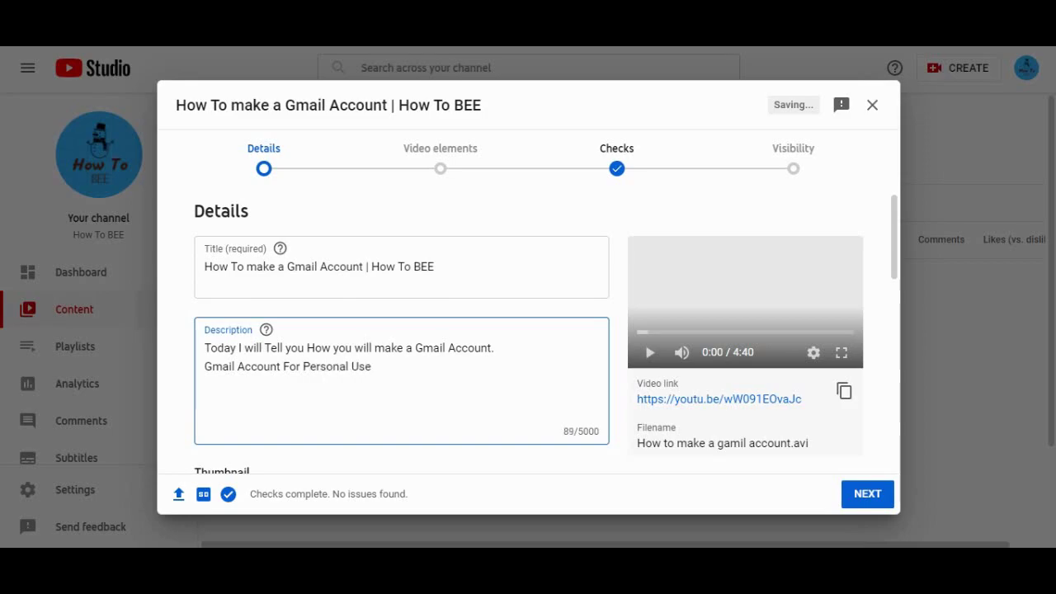
type(" or Business Use.")
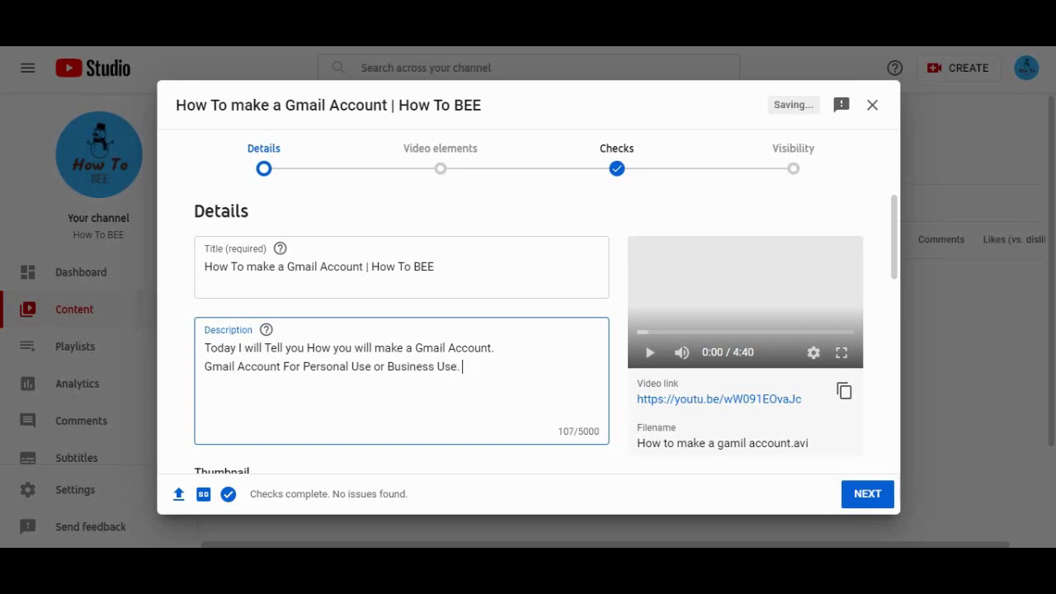
key("Return")
key("Return")
type("How ")
type("To Make A Gmail A")
type("count")
type(" '")
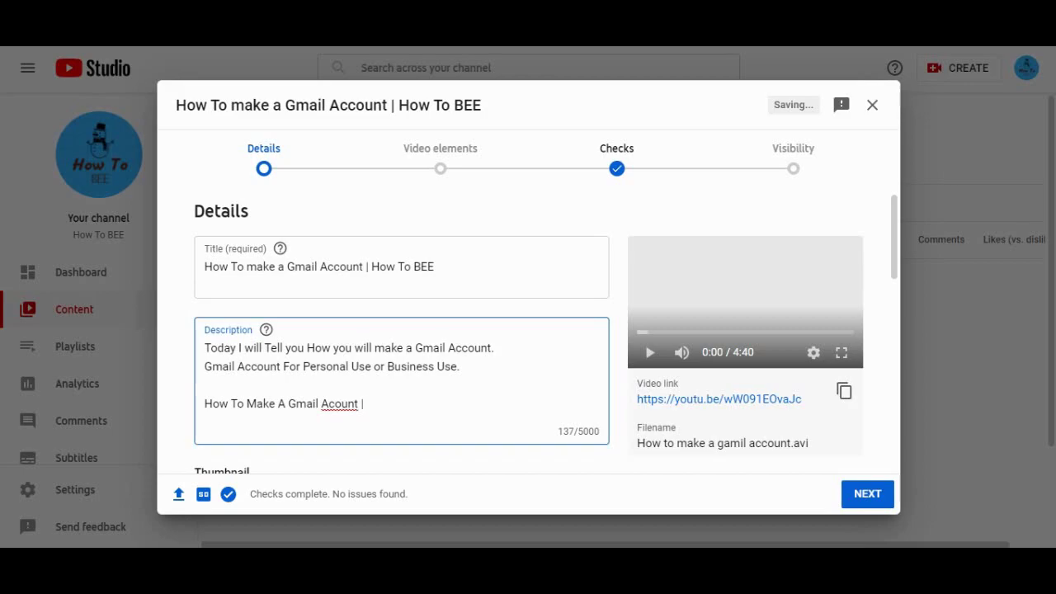
right_click(340, 403)
left_click(371, 196)
type("How To BEE")
key("Return")
key("Return")
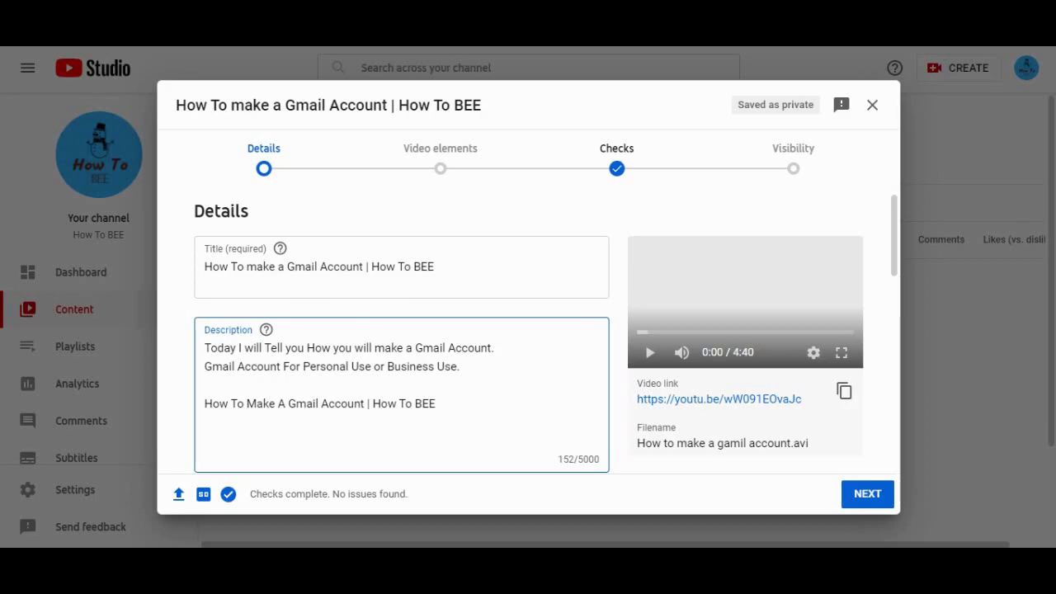
Expand Show More and set the audience to 'No, it's not made for kids'
scroll(529, 331, "down", 2)
scroll(528, 330, "down", 1)
scroll(528, 330, "up", 3)
scroll(529, 330, "down", 3)
scroll(528, 330, "up", 2)
scroll(528, 330, "up", 1)
scroll(528, 330, "down", 1)
scroll(528, 330, "down", 2)
scroll(528, 330, "down", 1)
scroll(528, 330, "down", 1)
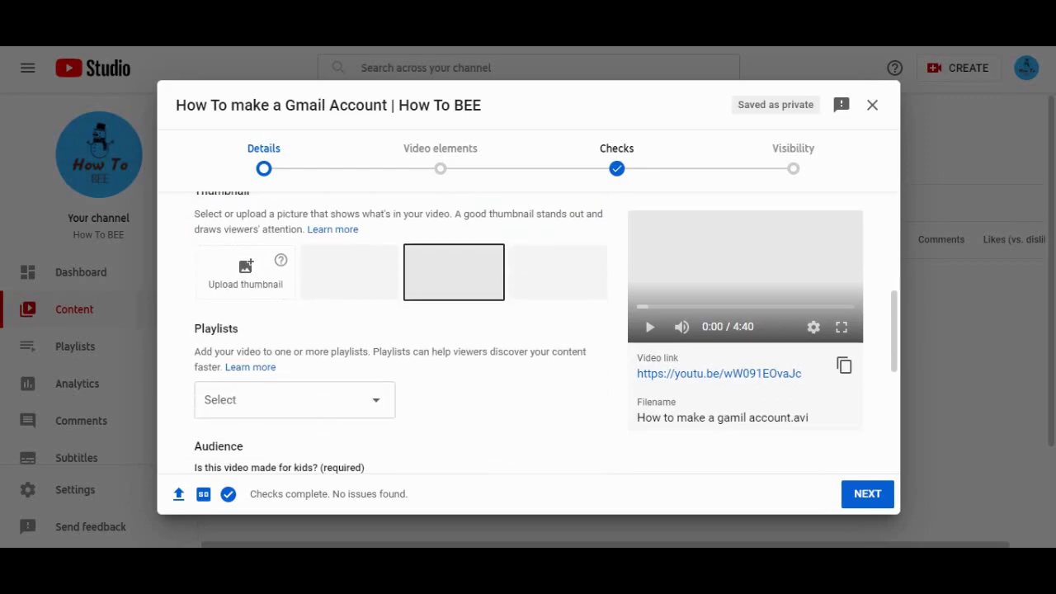
scroll(528, 330, "down", 1)
scroll(528, 330, "up", 2)
scroll(528, 330, "up", 2)
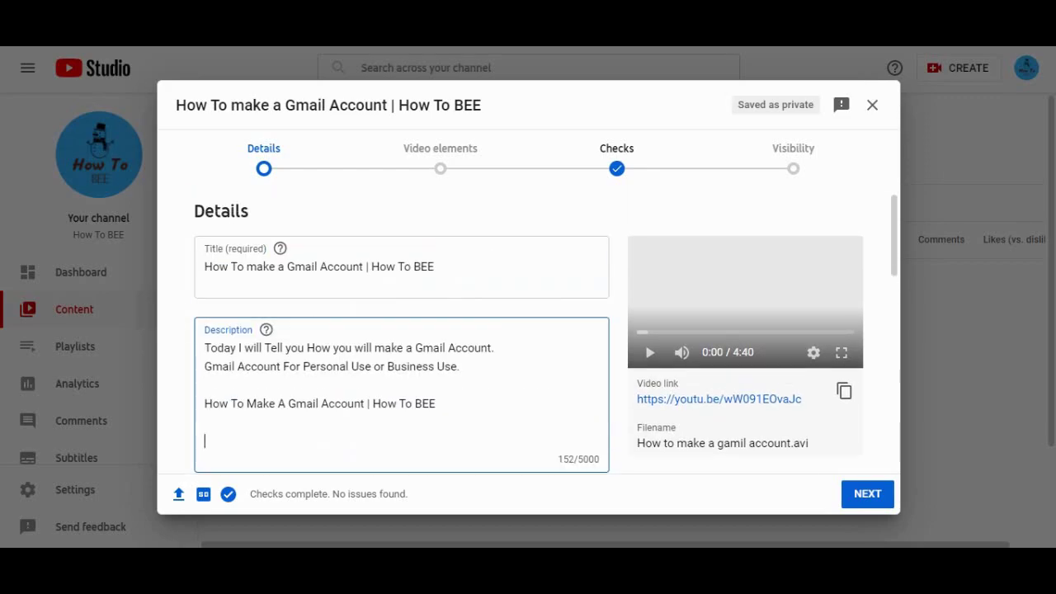
scroll(544, 330, "down", 2)
scroll(545, 330, "down", 2)
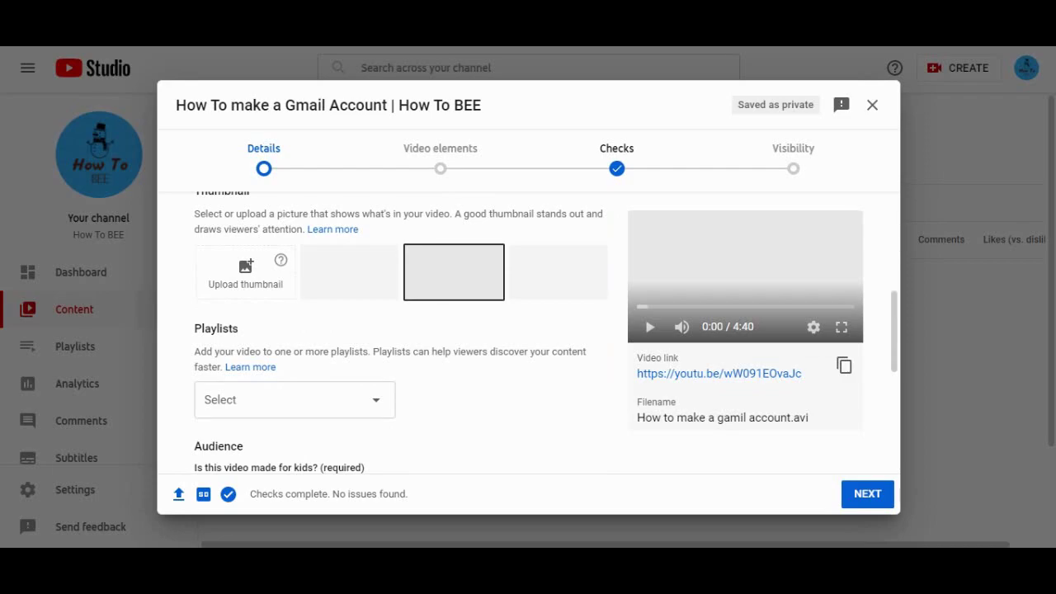
scroll(544, 330, "down", 2)
scroll(545, 330, "down", 1)
scroll(545, 330, "down", 1)
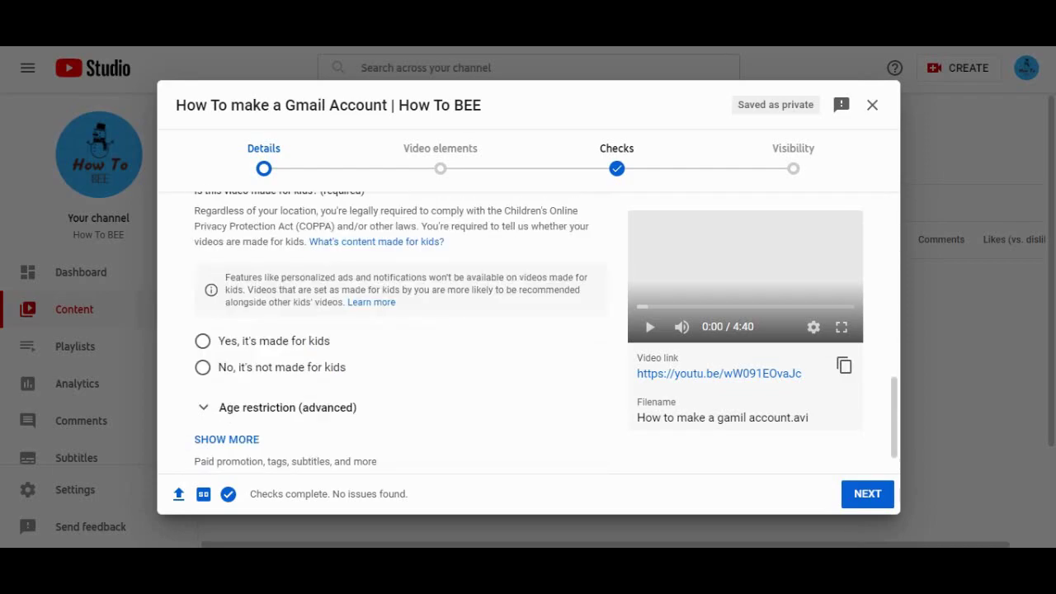
scroll(544, 330, "up", 1)
scroll(545, 330, "up", 3)
scroll(545, 330, "down", 2)
scroll(545, 330, "down", 2)
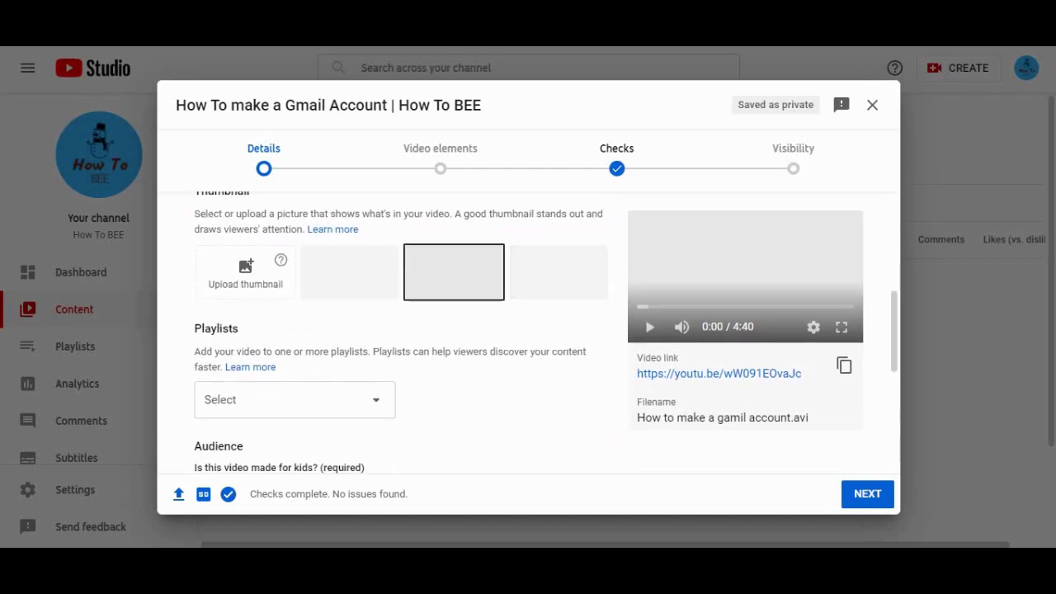
scroll(545, 330, "down", 2)
scroll(544, 330, "up", 1)
scroll(545, 330, "up", 2)
scroll(545, 330, "down", 2)
scroll(545, 330, "down", 2)
scroll(545, 330, "up", 2)
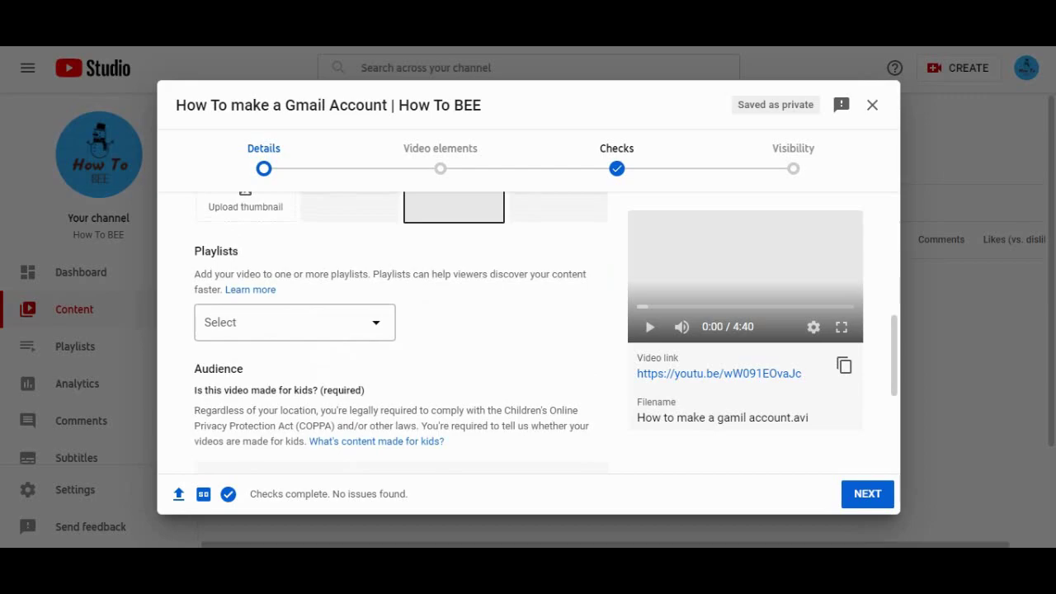
scroll(545, 331, "down", 2)
scroll(544, 330, "down", 1)
scroll(545, 330, "up", 3)
scroll(544, 330, "up", 1)
scroll(545, 330, "down", 2)
scroll(545, 330, "down", 1)
scroll(545, 330, "up", 2)
scroll(396, 330, "down", 2)
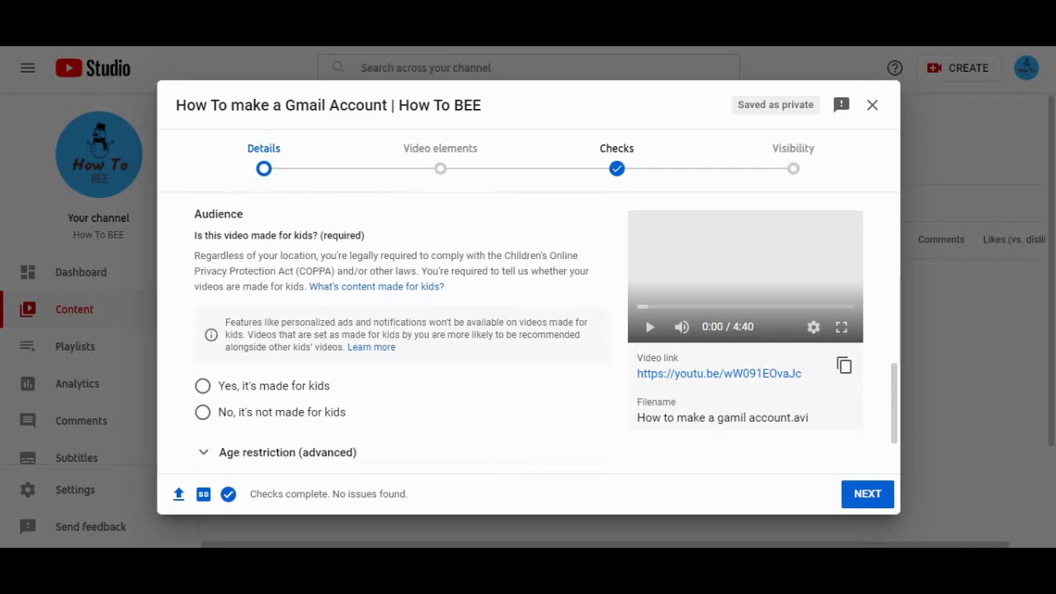
scroll(396, 330, "down", 1)
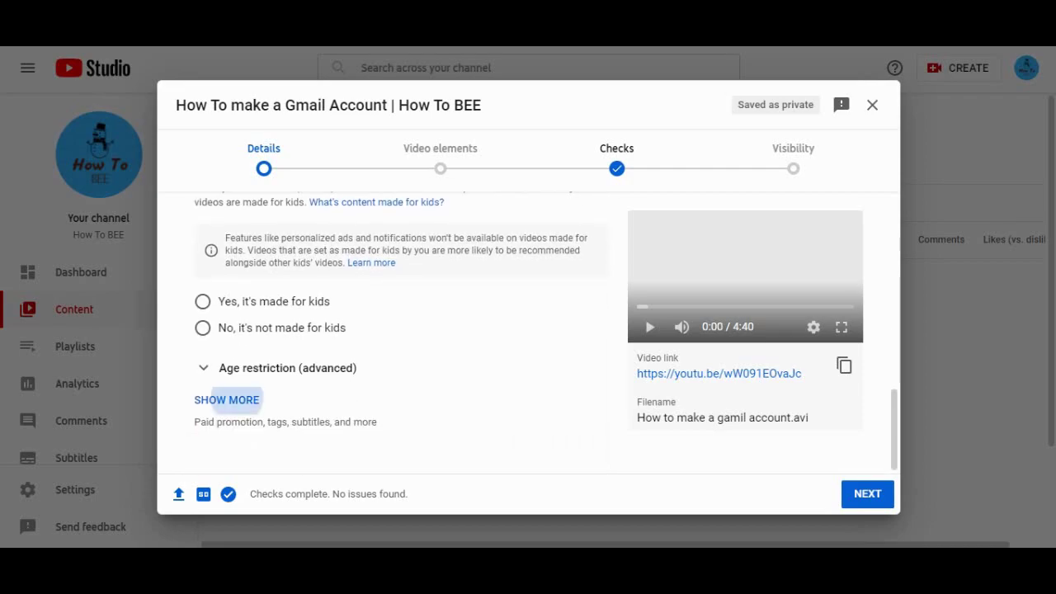
left_click(226, 399)
left_click(203, 328)
scroll(397, 330, "down", 2)
scroll(401, 331, "down", 2)
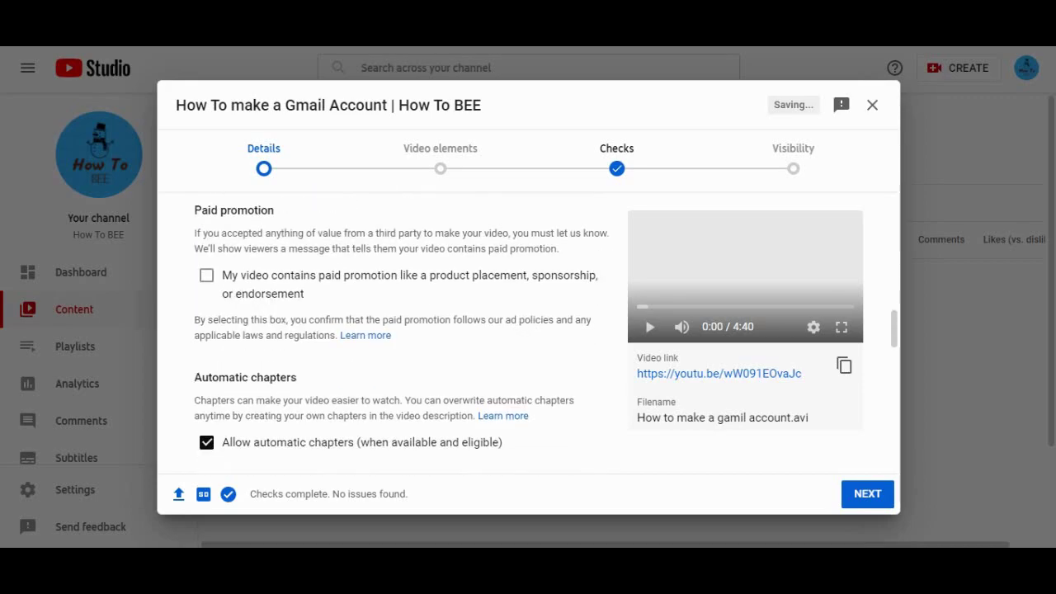
scroll(396, 330, "up", 2)
scroll(396, 330, "down", 2)
scroll(397, 330, "down", 2)
scroll(396, 330, "down", 4)
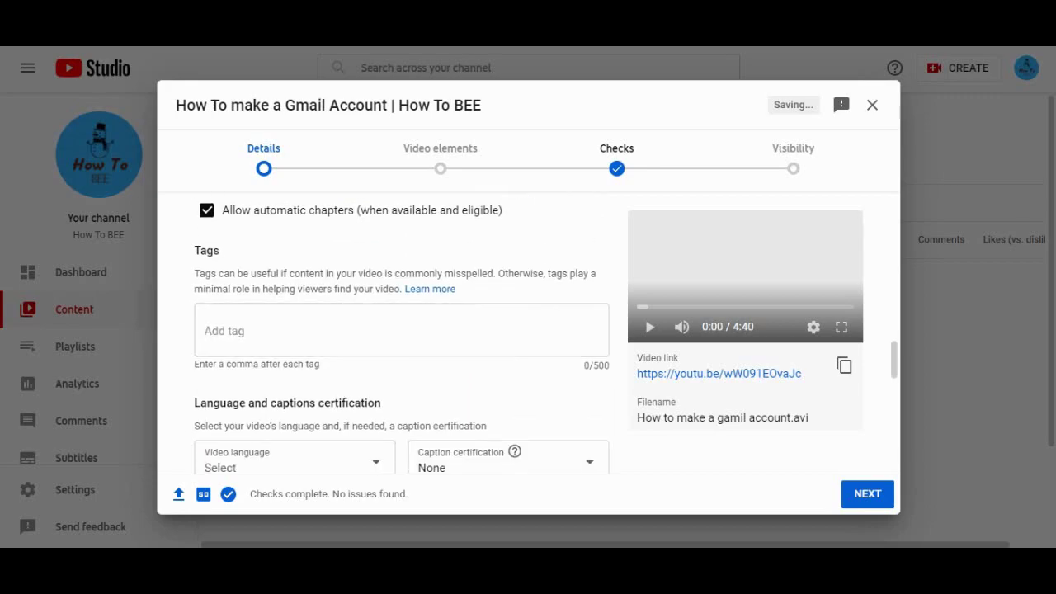
Add the tags 'How To BEE', 'How To Make A Gmail' and 'Gmail ID'
key("Tab")
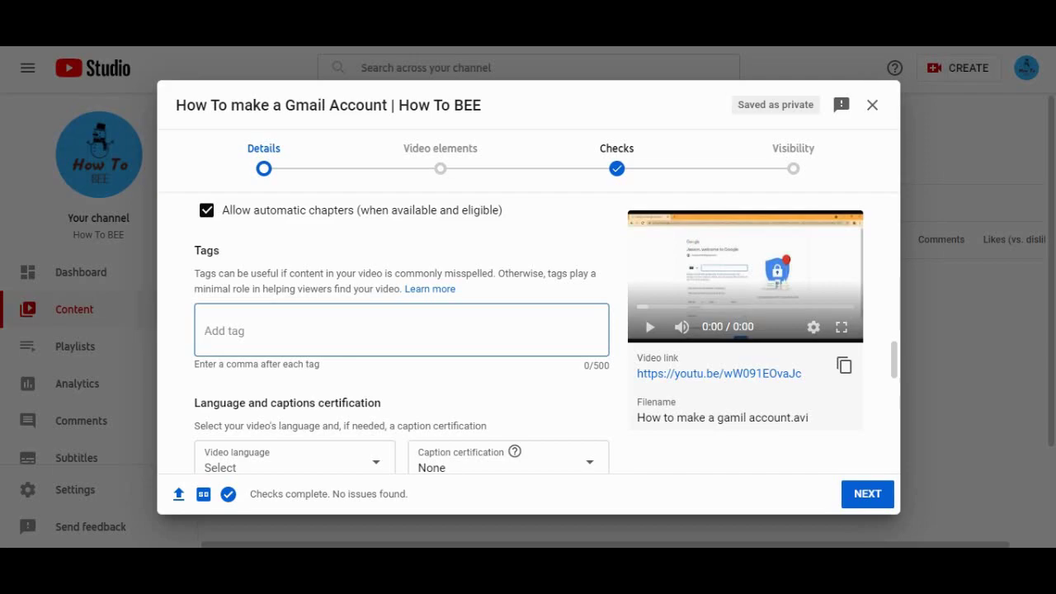
scroll(402, 330, "up", 2)
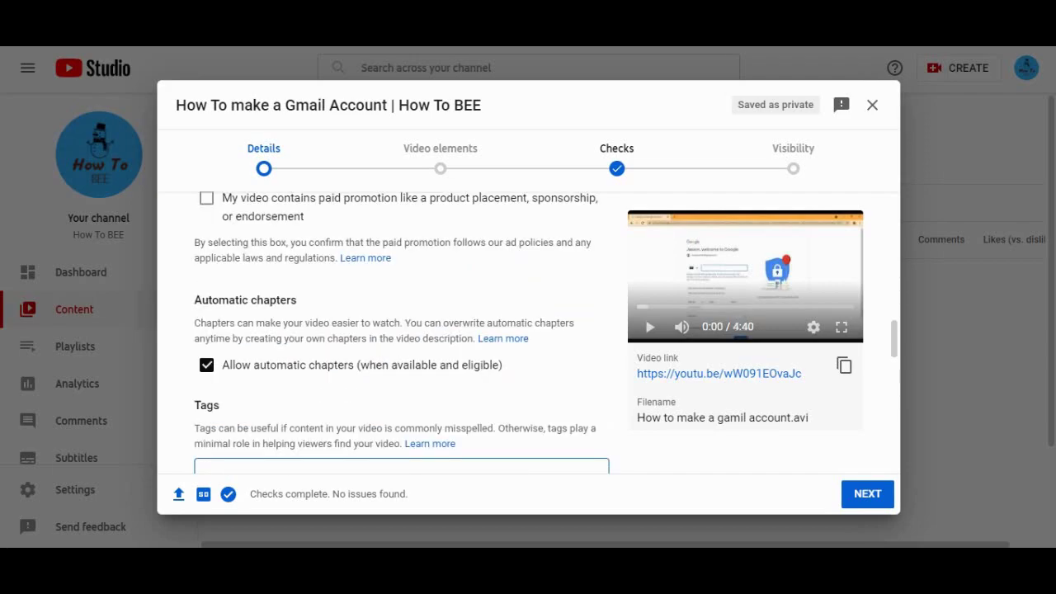
scroll(402, 330, "down", 1)
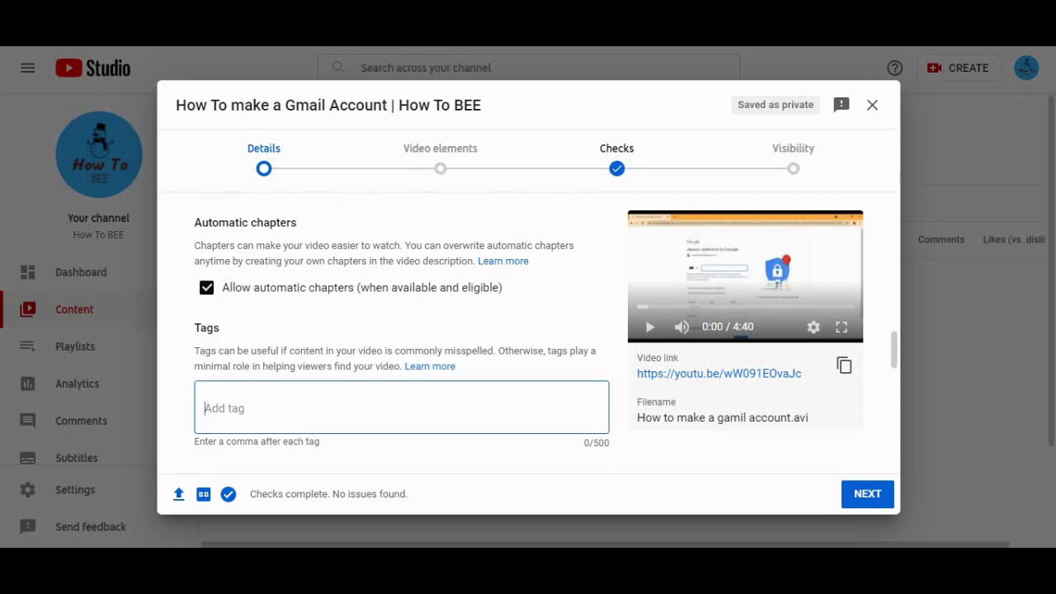
scroll(402, 330, "down", 1)
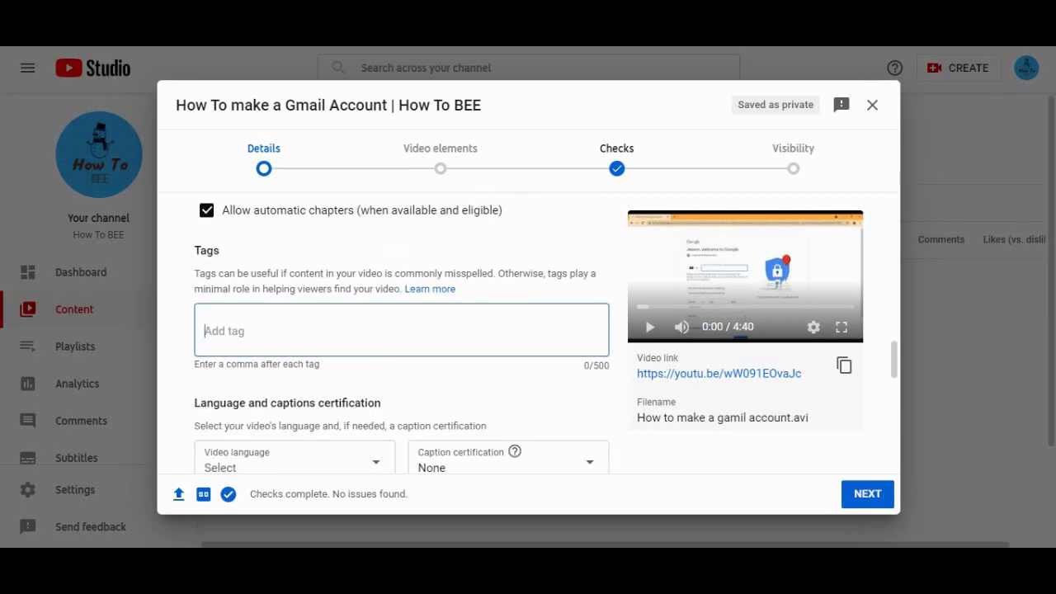
scroll(402, 330, "up", 1)
scroll(402, 330, "down", 1)
type("How ")
type("To BEE,")
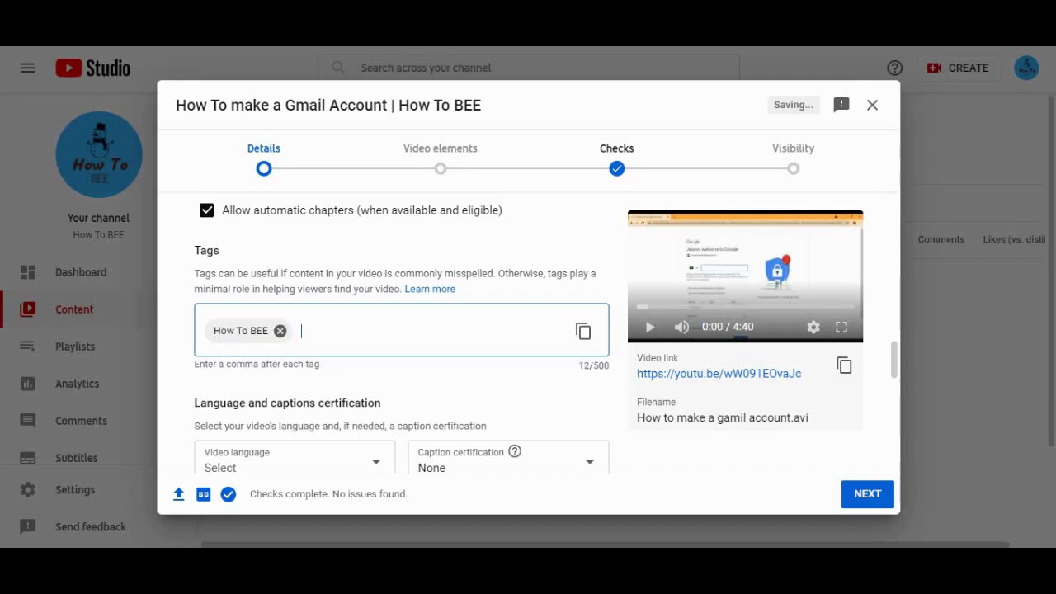
type("How To Make A Gamil")
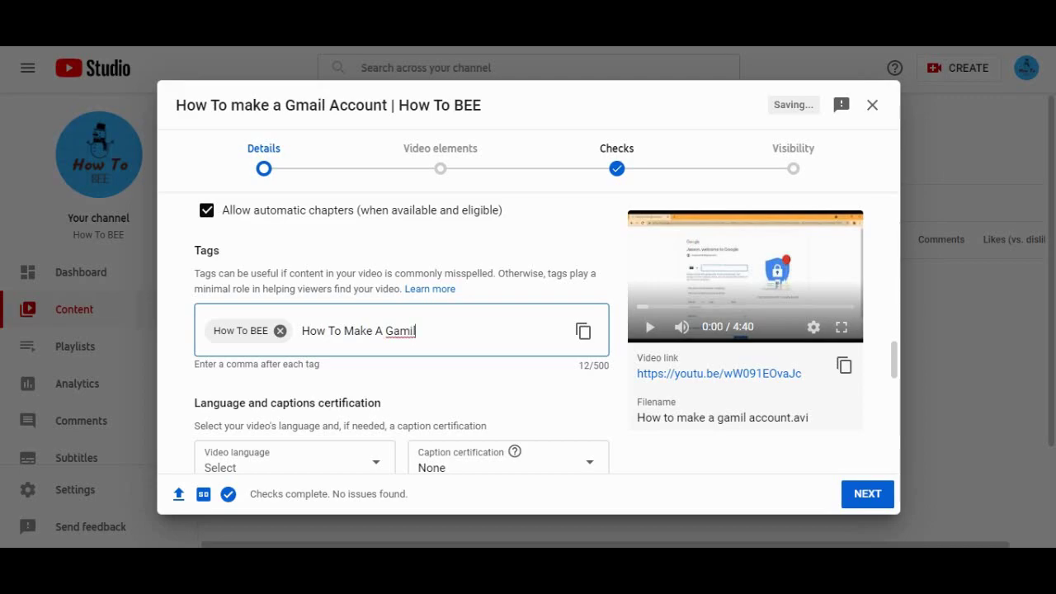
key("BackSpace")
key("BackSpace")
key("BackSpace")
type("n")
type("ail")
key("Return")
type("Gmail ID")
key("Return")
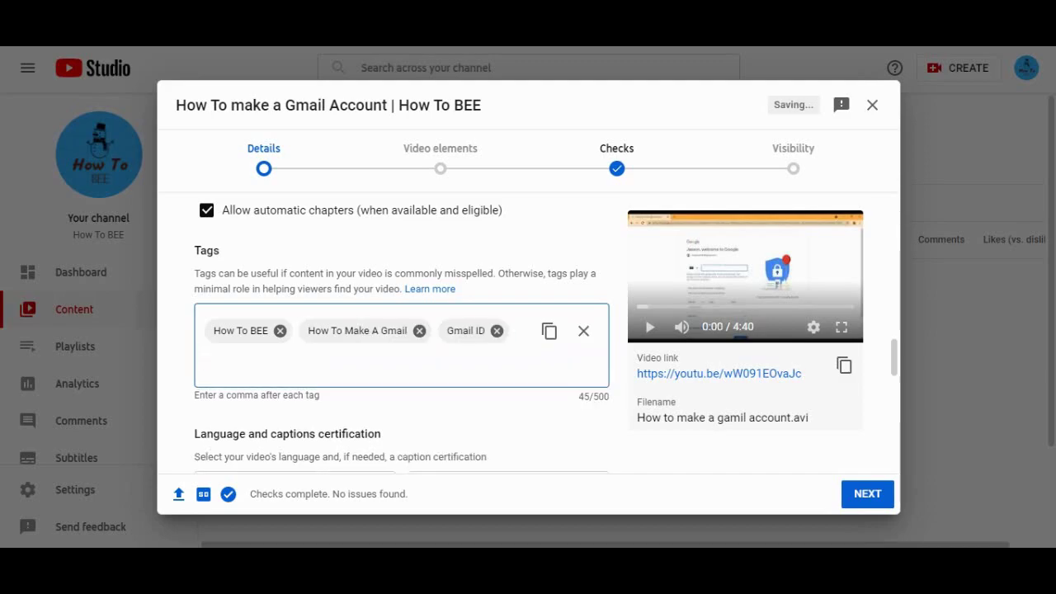
Add tags 'Gmail Account Creation', 'How To Make a Gmail Account', 'GmailID 2021' and 'How To'
type("Gmail ")
type("Account Creation,")
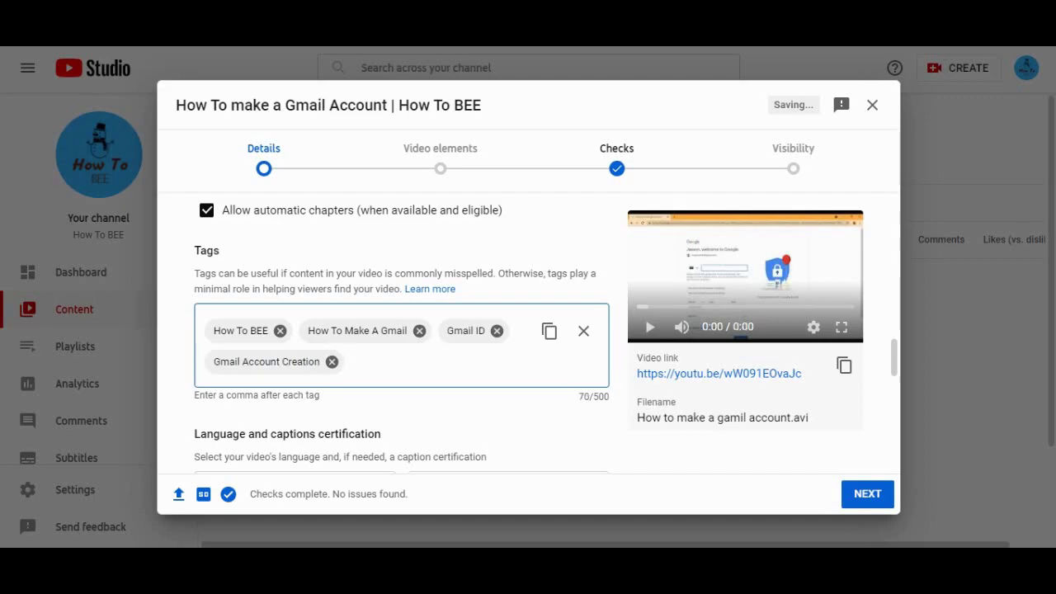
type("How ")
type("To Make a")
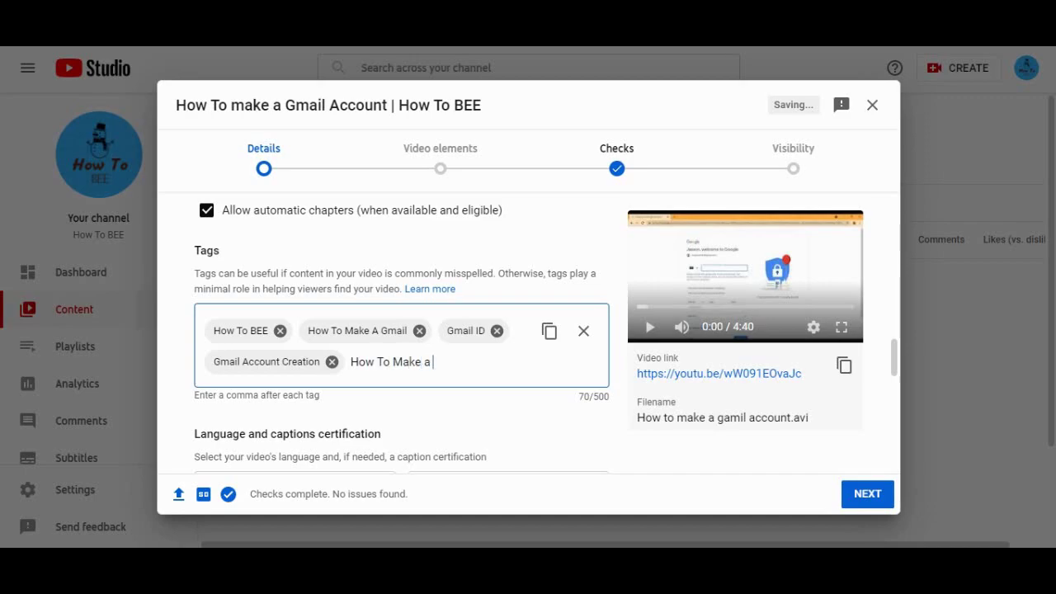
type("Gmail ACcou")
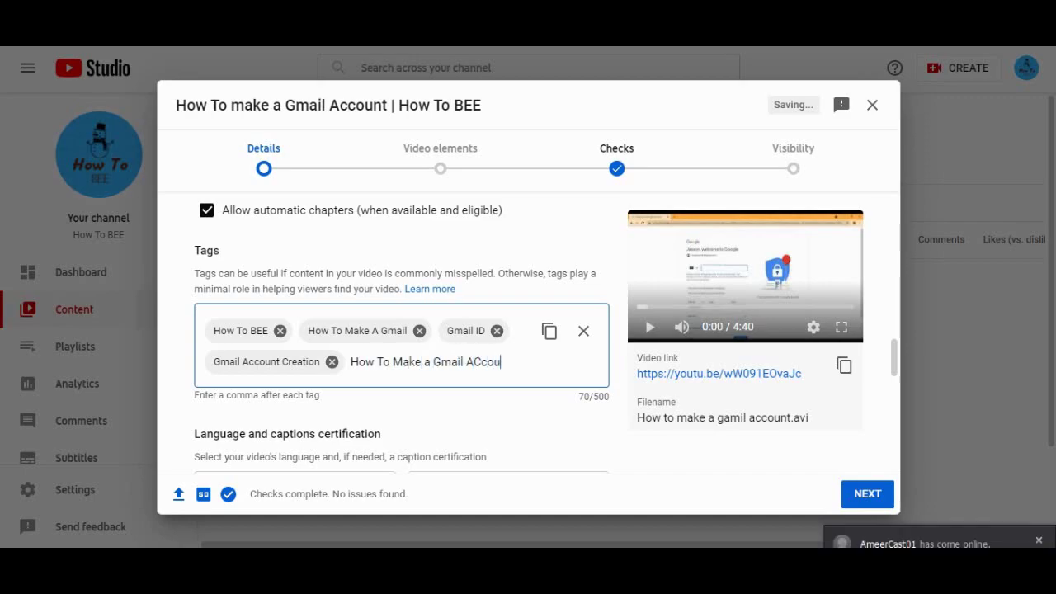
type("nt")
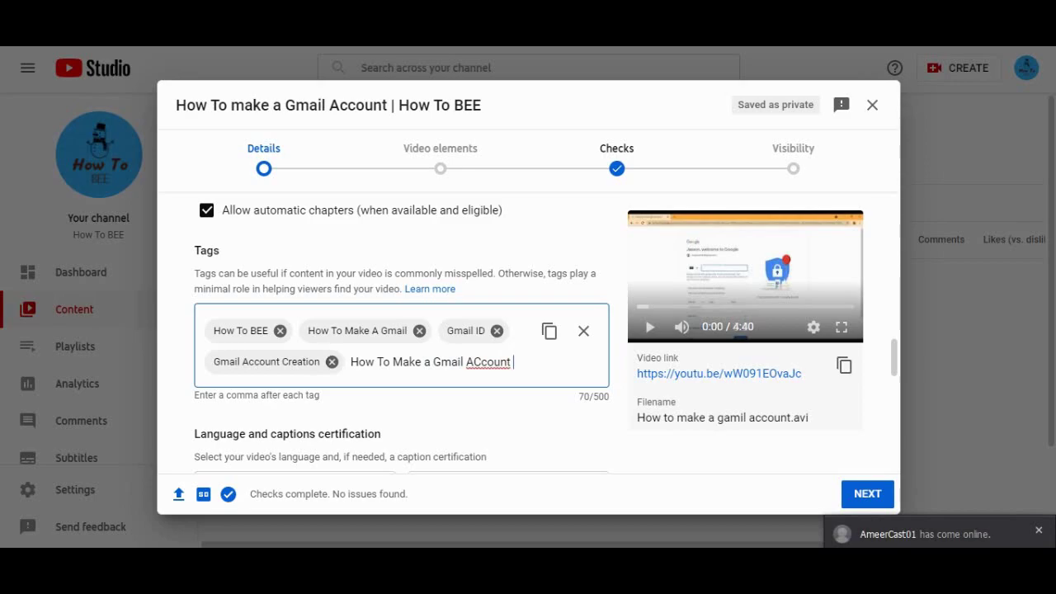
right_click(487, 363)
left_click(511, 179)
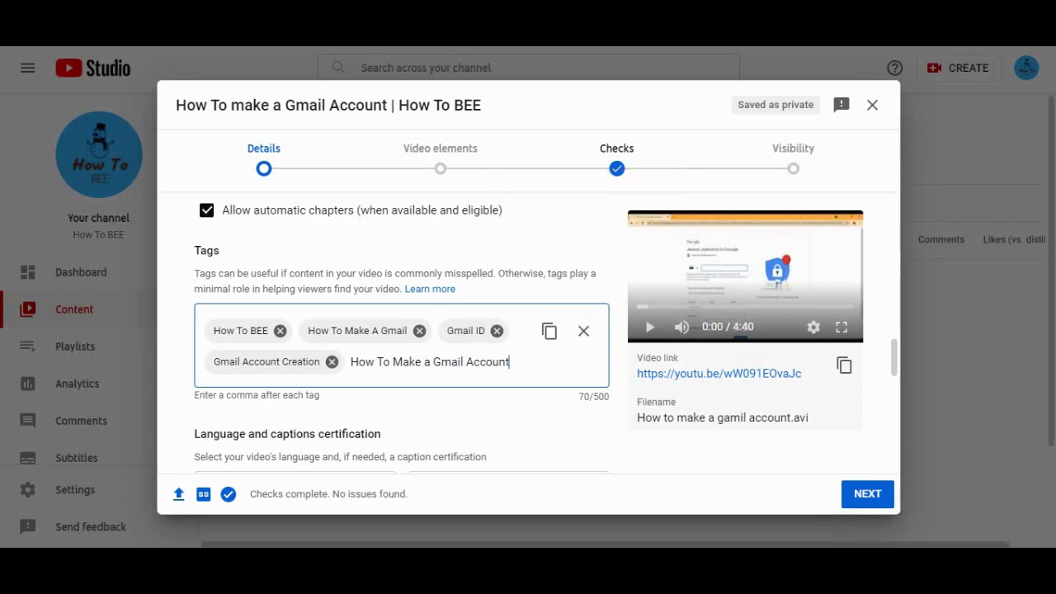
key("Return")
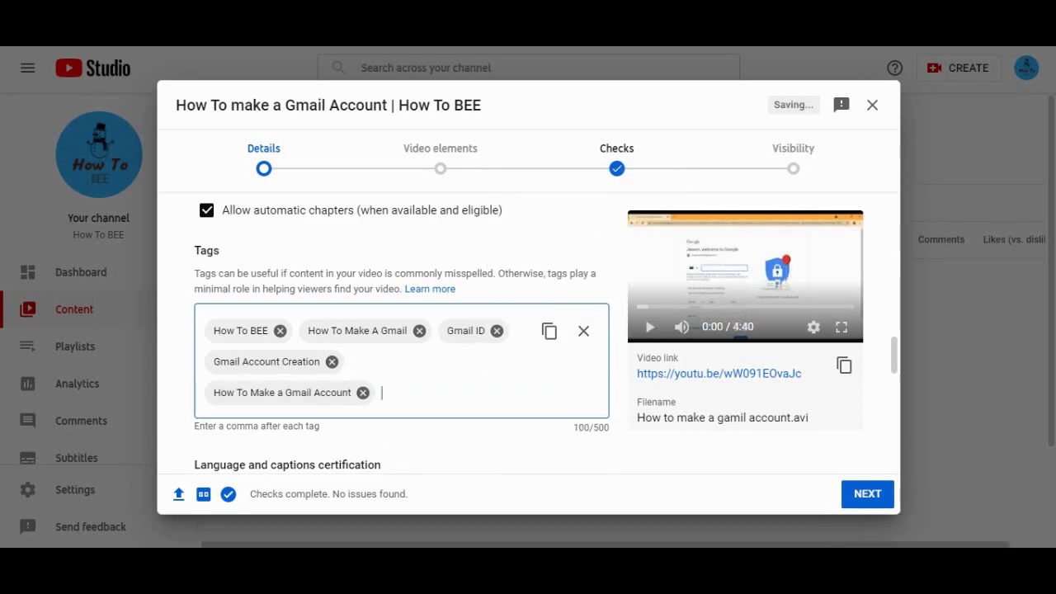
type("Gmail")
type("ID 2021,")
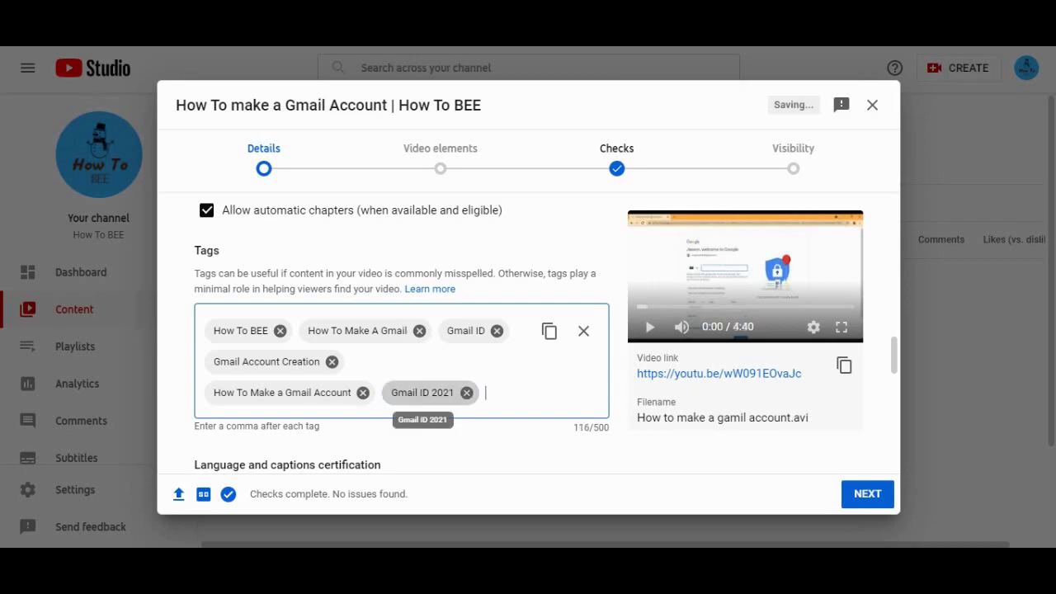
type("How To")
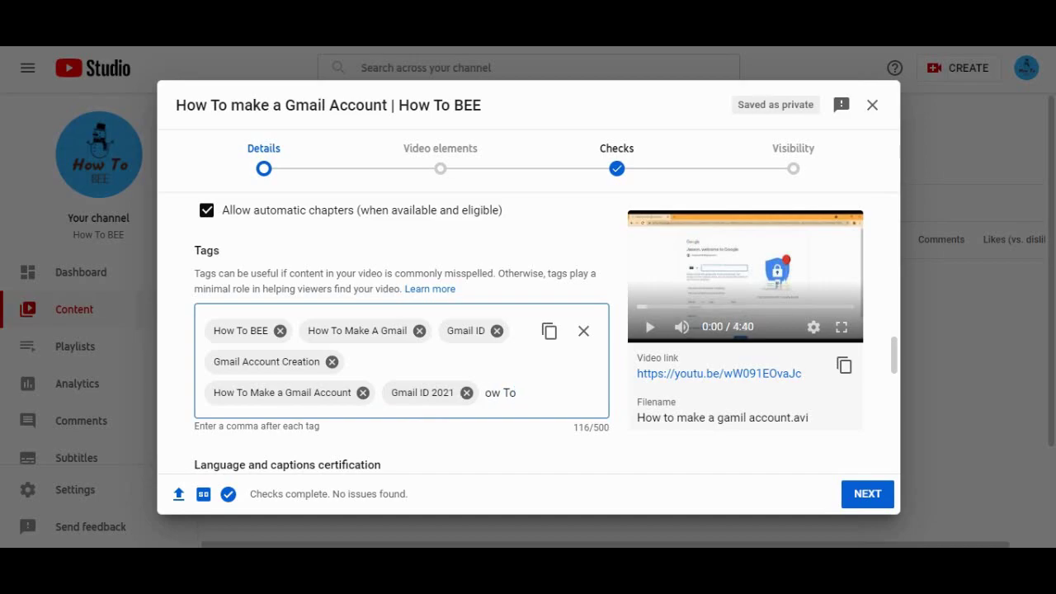
key("comma")
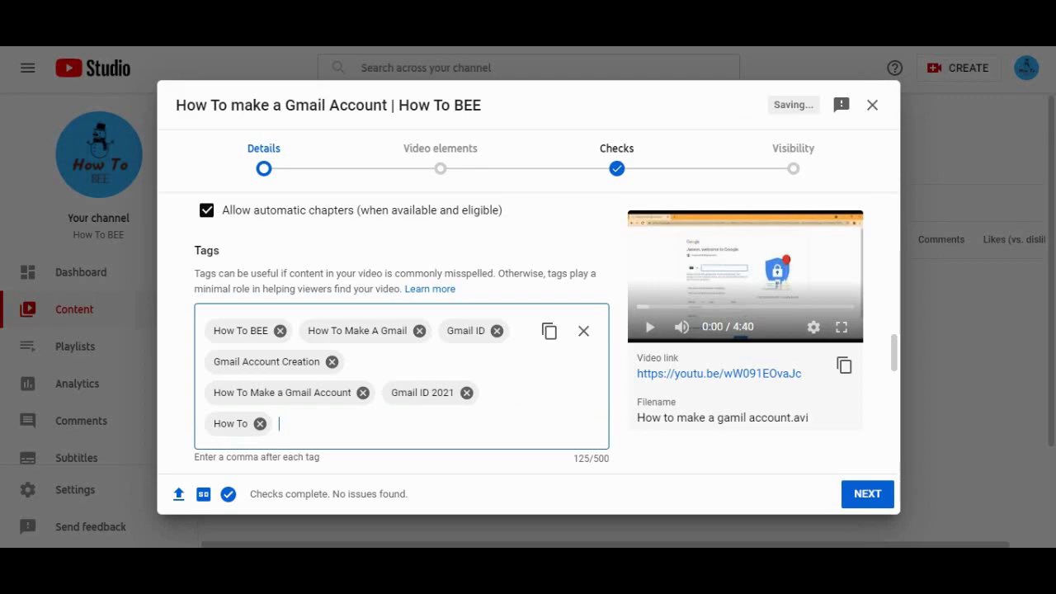
Set the video language to English (United States)
scroll(392, 330, "down", 1)
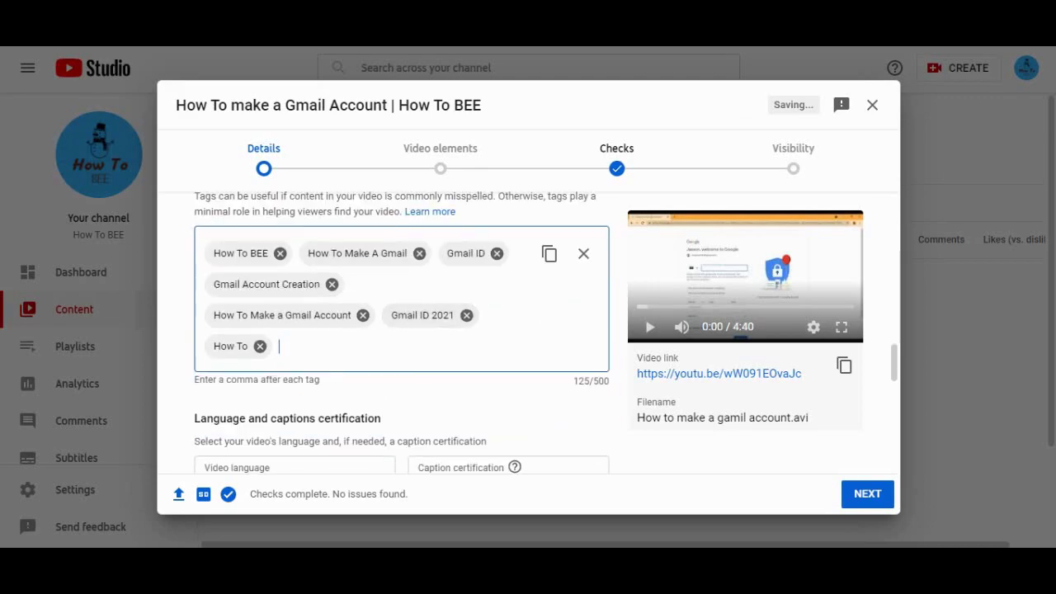
scroll(402, 330, "down", 1)
scroll(402, 330, "up", 2)
scroll(402, 330, "up", 1)
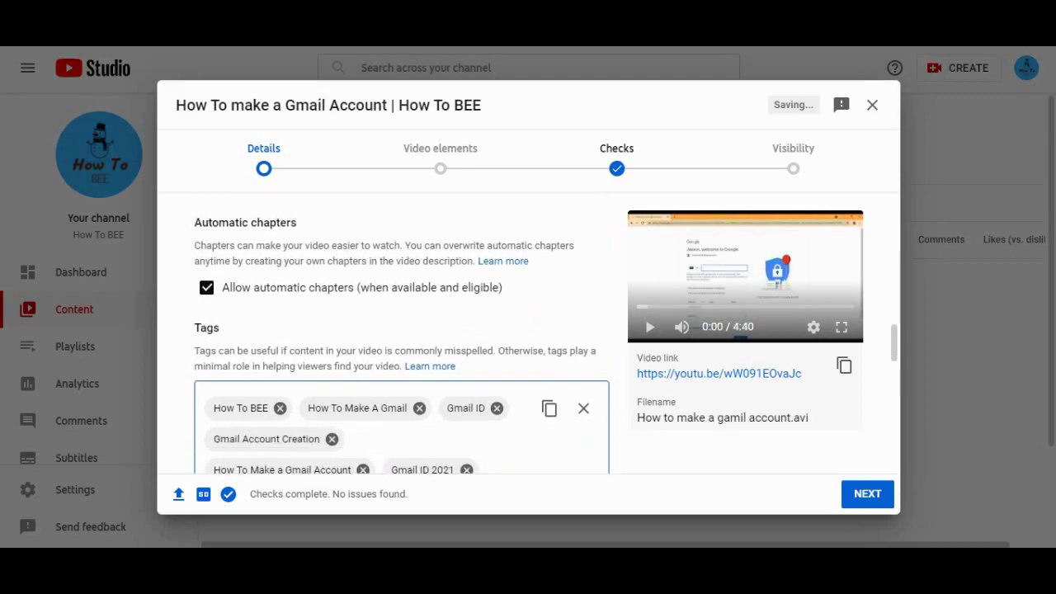
scroll(402, 330, "down", 1)
scroll(401, 330, "down", 3)
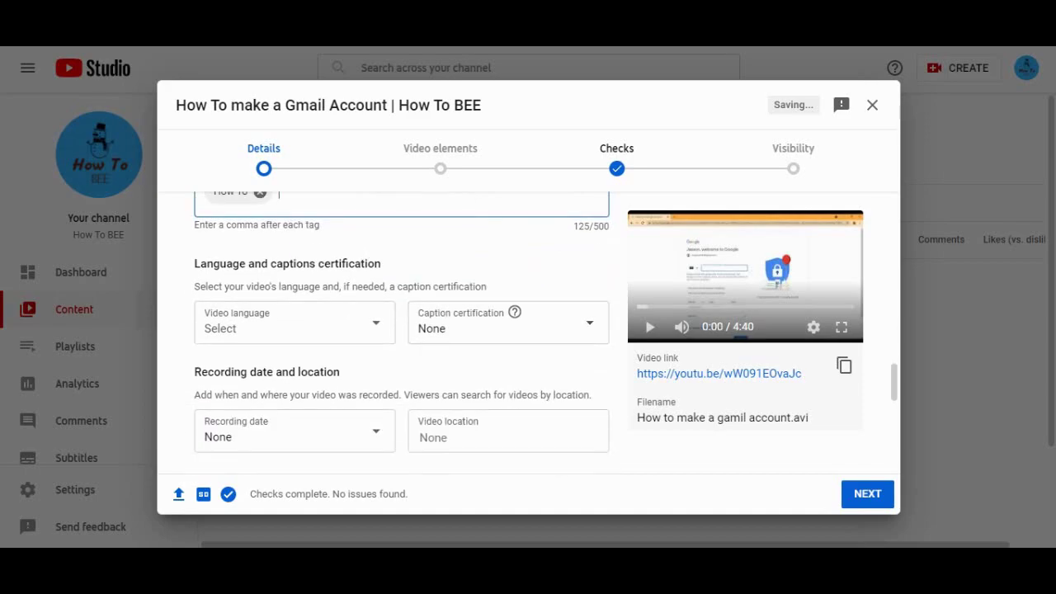
left_click(295, 326)
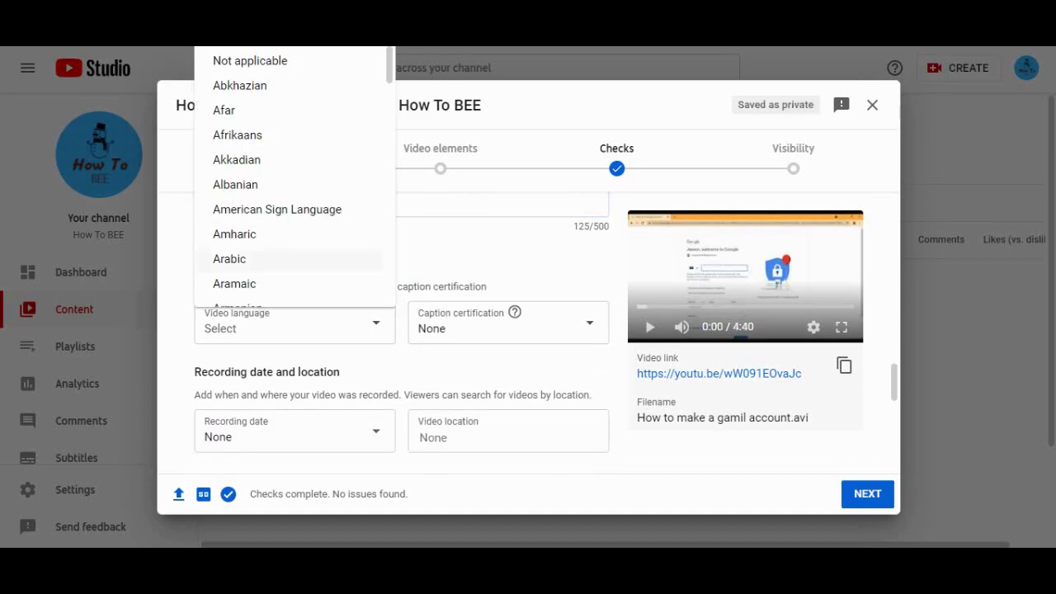
scroll(289, 186, "down", 3)
scroll(288, 186, "down", 1)
scroll(289, 186, "down", 3)
scroll(288, 186, "down", 4)
scroll(289, 234, "down", 6)
scroll(289, 234, "down", 3)
scroll(289, 233, "up", 7)
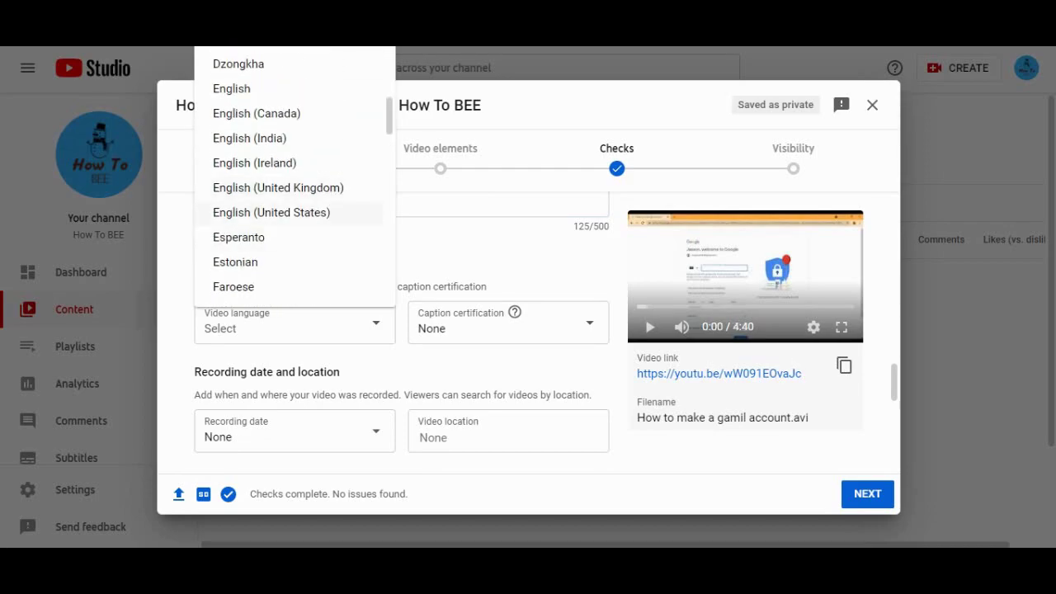
left_click(272, 212)
Set the recording date to Nov 11, 2021
scroll(289, 330, "down", 1)
scroll(289, 330, "down", 1)
left_click(295, 276)
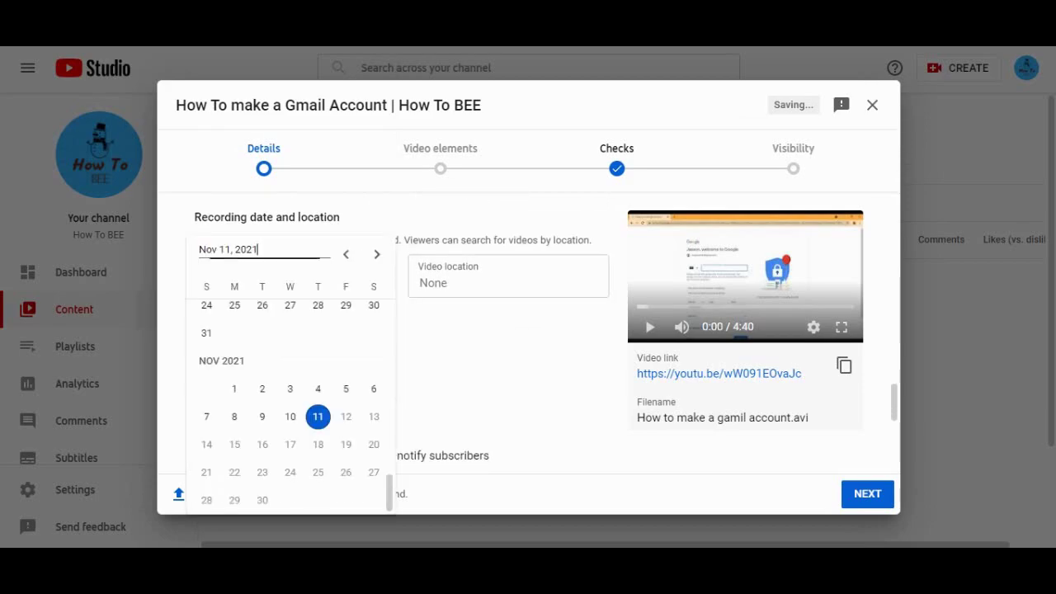
key("Escape")
scroll(388, 346, "down", 1)
scroll(388, 347, "down", 2)
scroll(388, 347, "down", 2)
Choose People & Blogs from the Category dropdown list
left_click(295, 271)
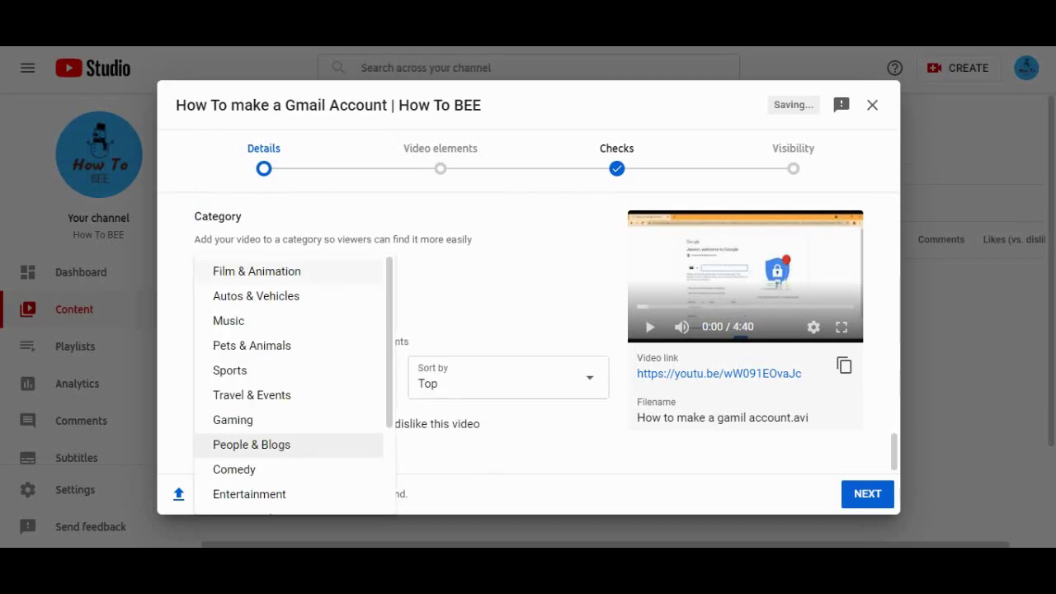
scroll(289, 363, "down", 3)
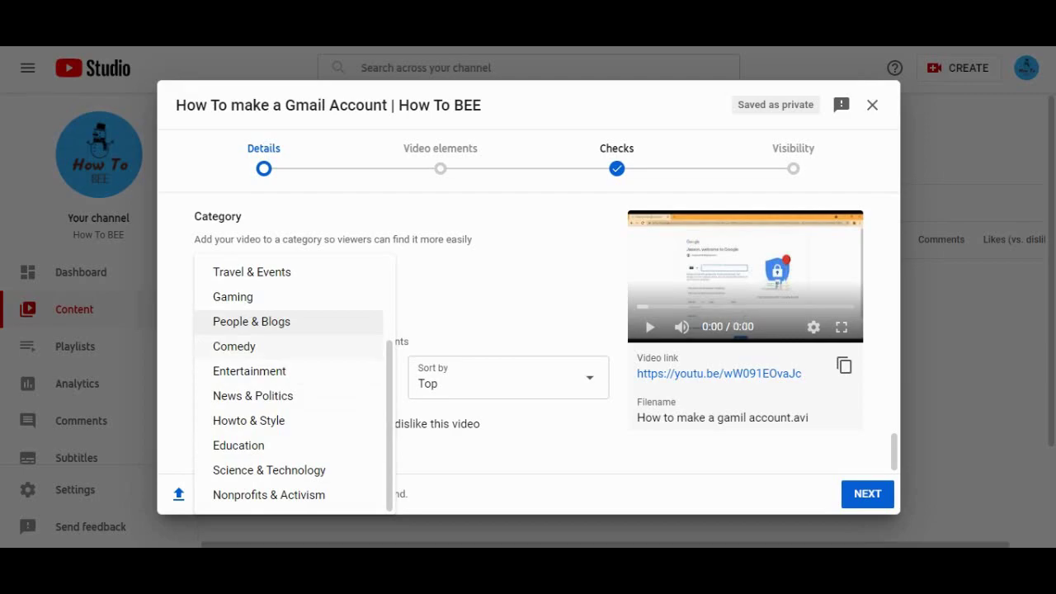
scroll(289, 346, "up", 2)
scroll(289, 346, "up", 1)
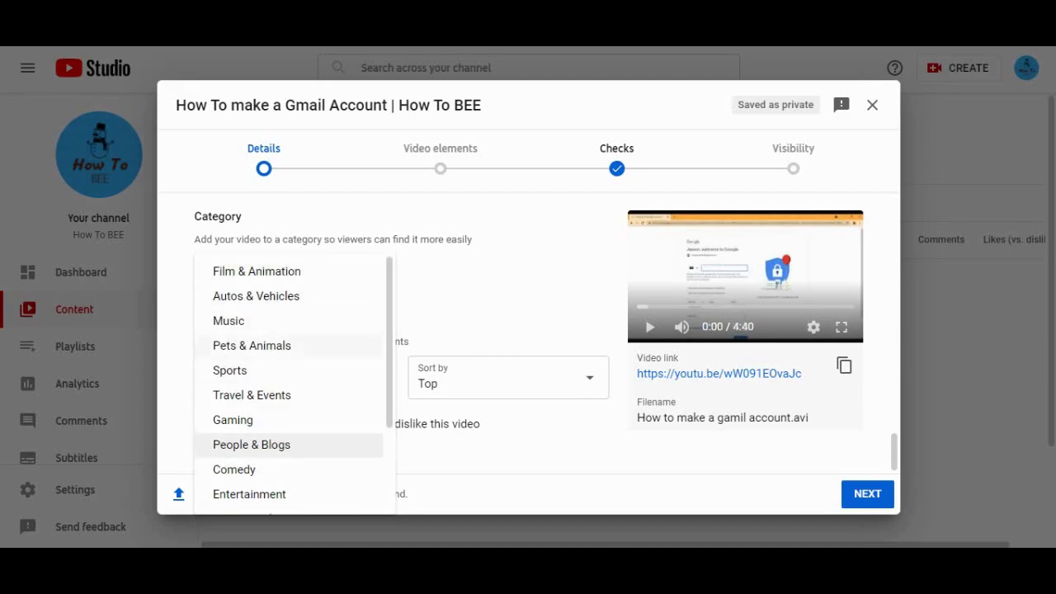
scroll(289, 346, "down", 2)
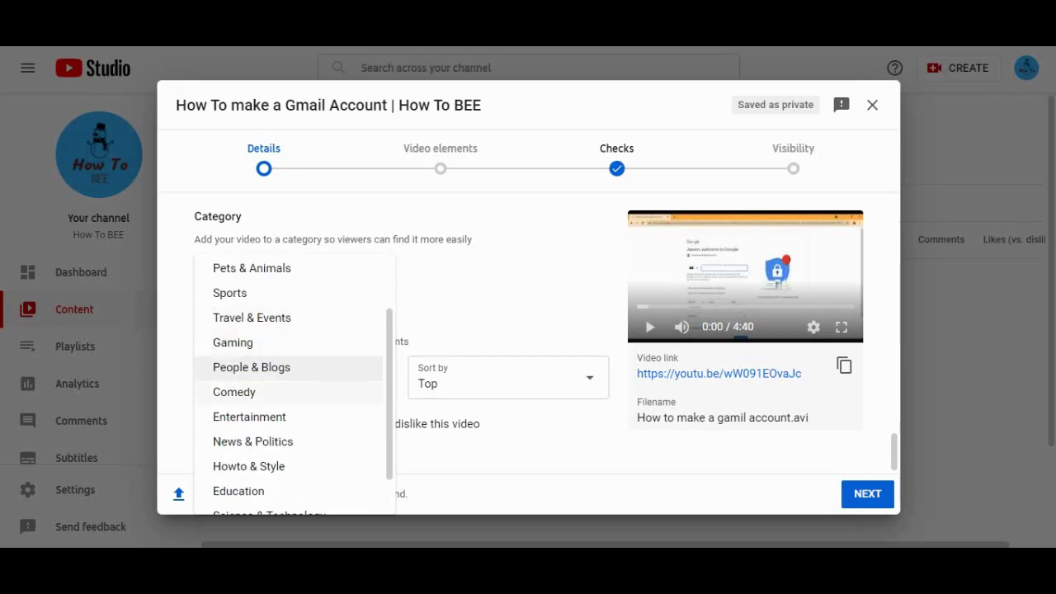
scroll(289, 395, "down", 1)
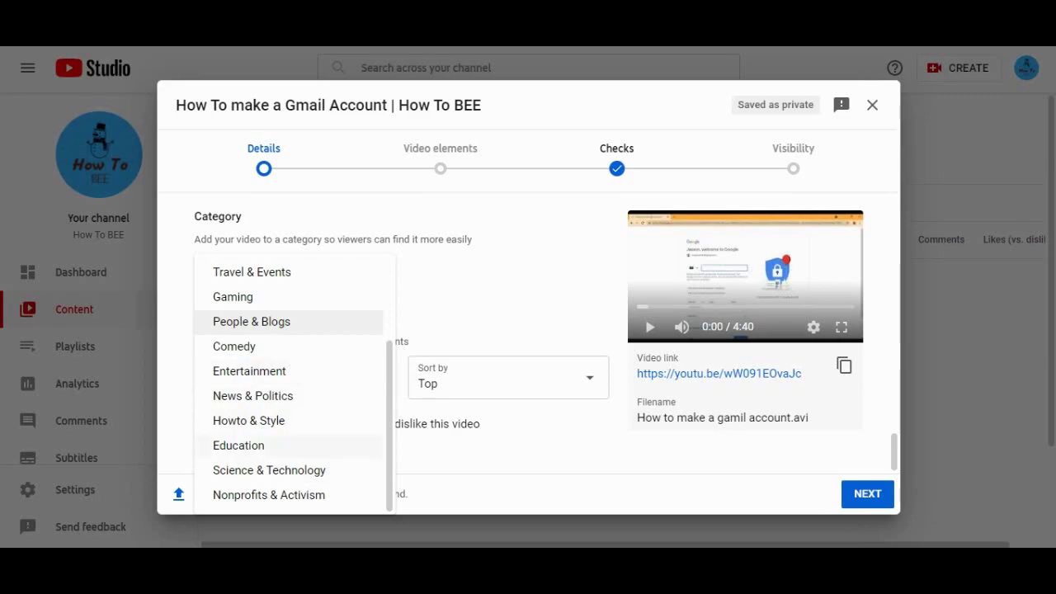
scroll(289, 363, "up", 3)
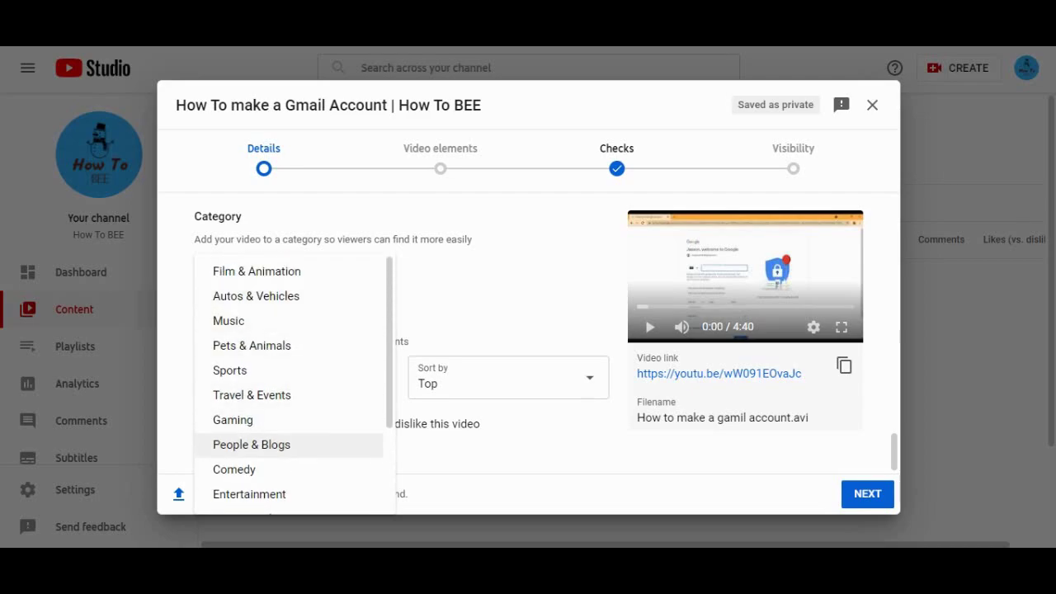
left_click(252, 445)
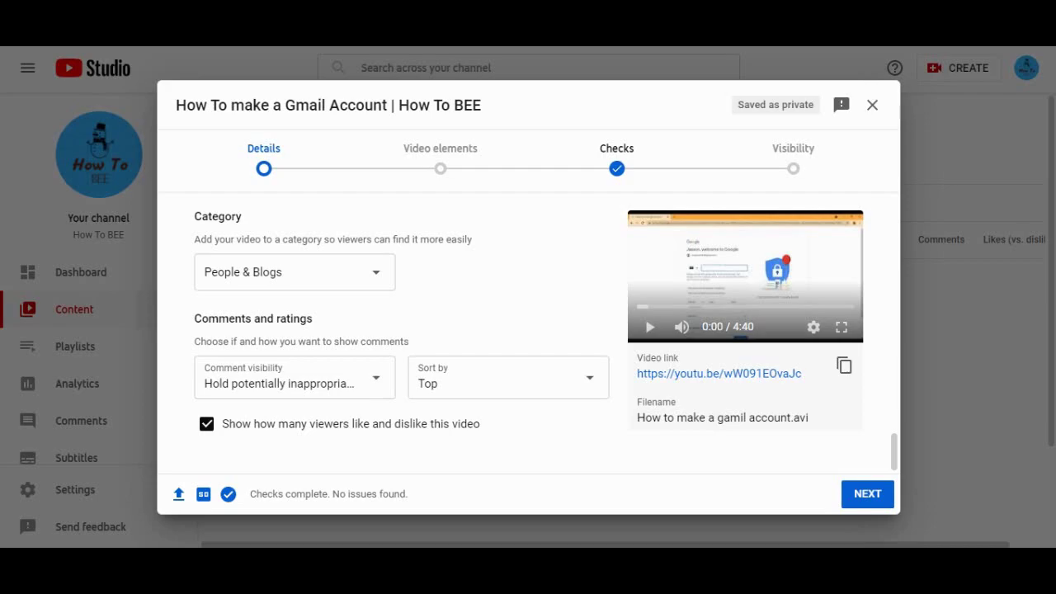
scroll(528, 330, "up", 2)
scroll(528, 331, "up", 5)
scroll(528, 330, "up", 5)
scroll(529, 330, "up", 5)
scroll(400, 330, "up", 5)
scroll(400, 331, "up", 2)
scroll(400, 331, "up", 4)
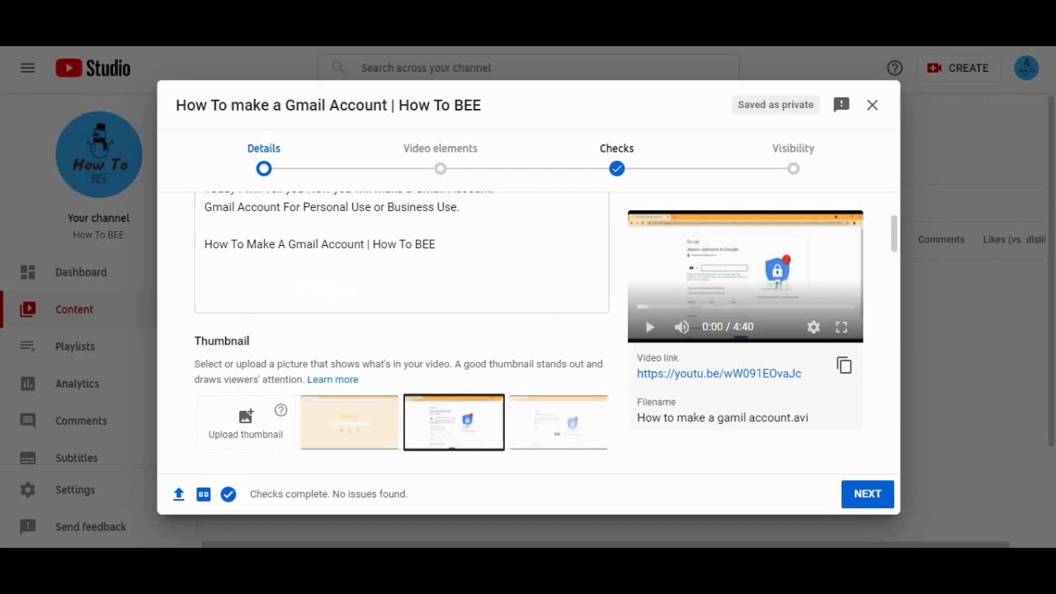
scroll(400, 330, "down", 2)
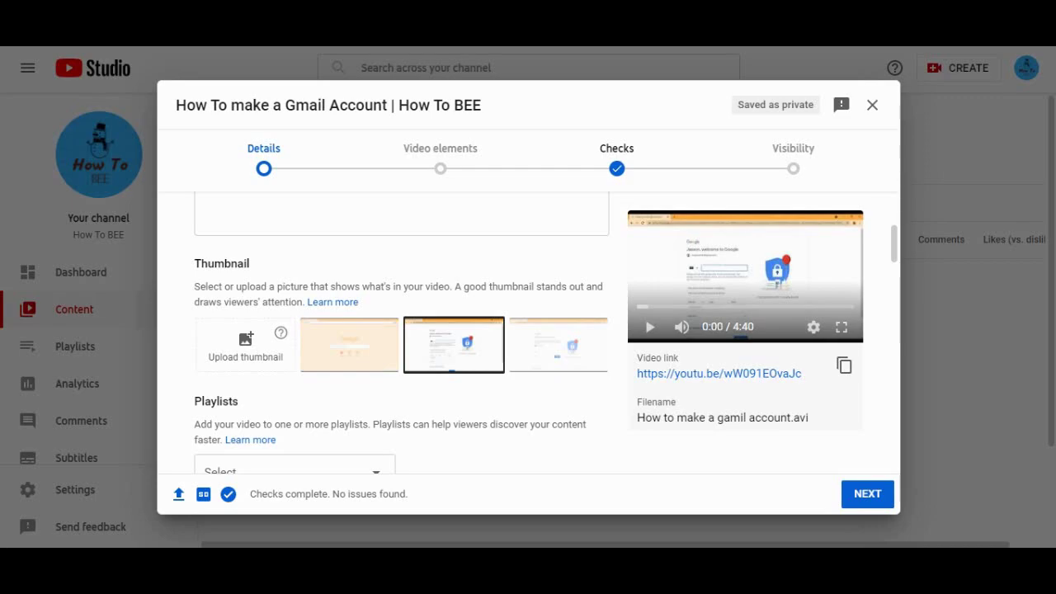
left_click(246, 347)
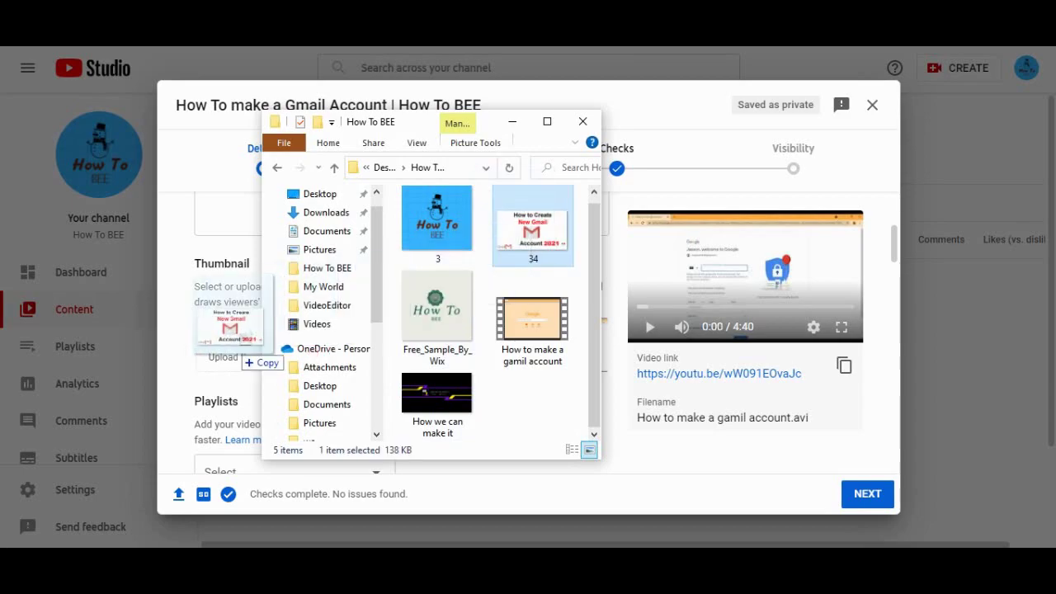
left_click_drag(533, 229, 240, 314)
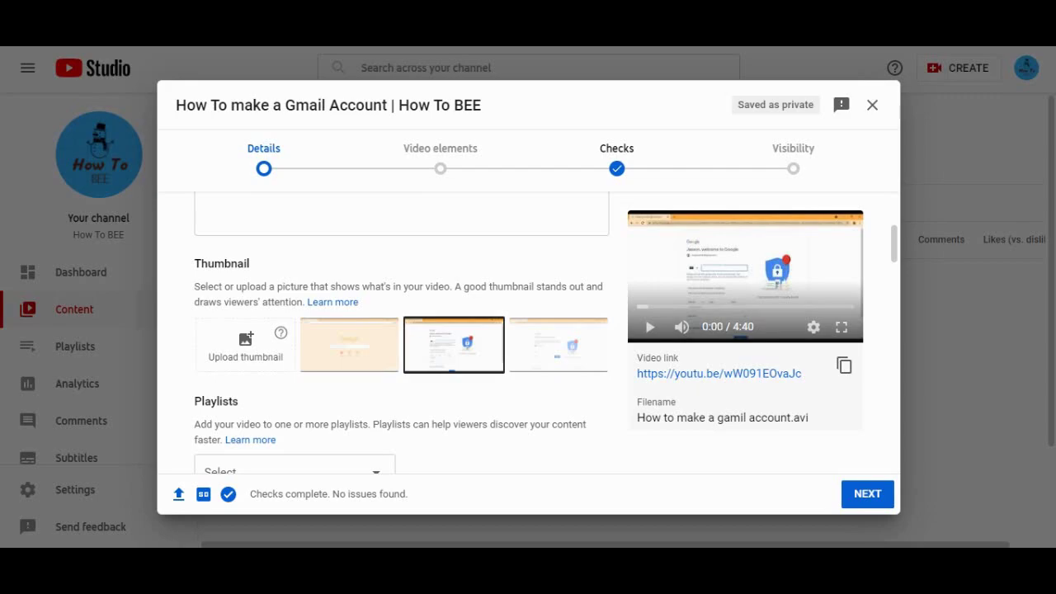
Start custom-thumbnail verification, enter the phone number, and request a code by text
left_click(245, 346)
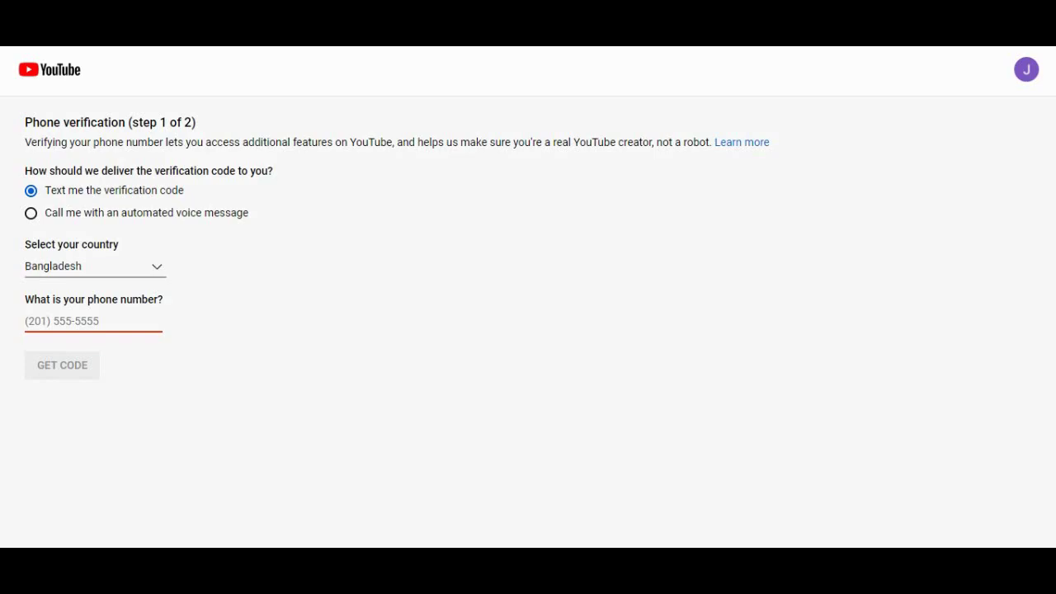
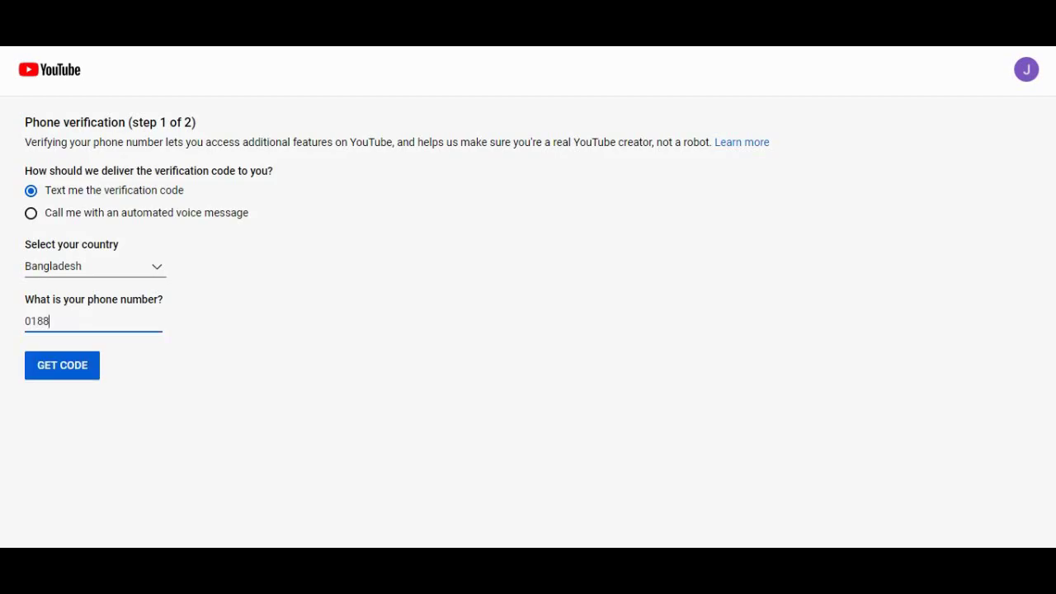
key("Return")
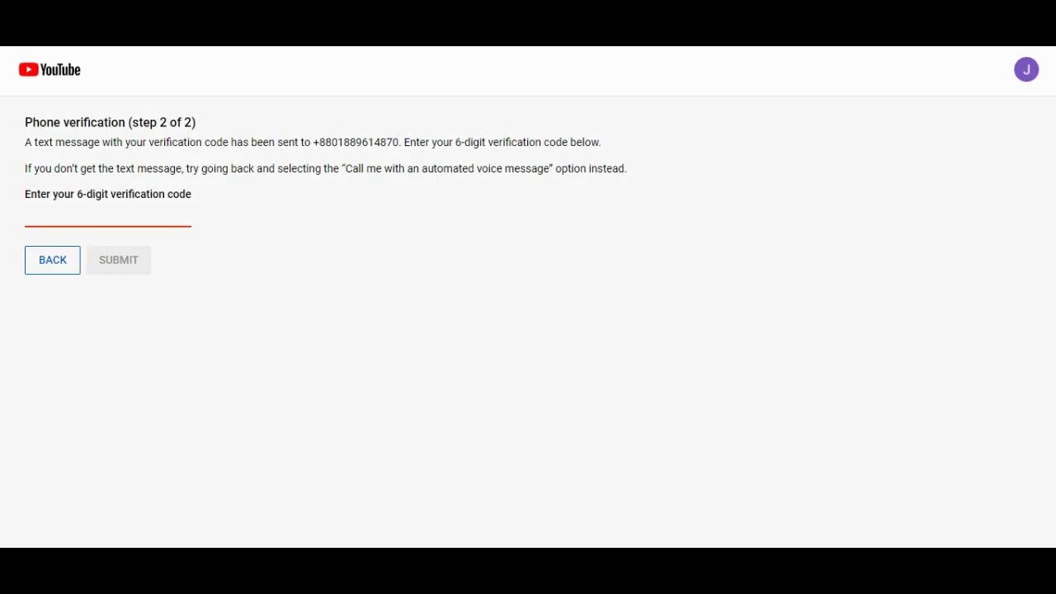
Enter and submit the six-digit verification code received by text
key("Return")
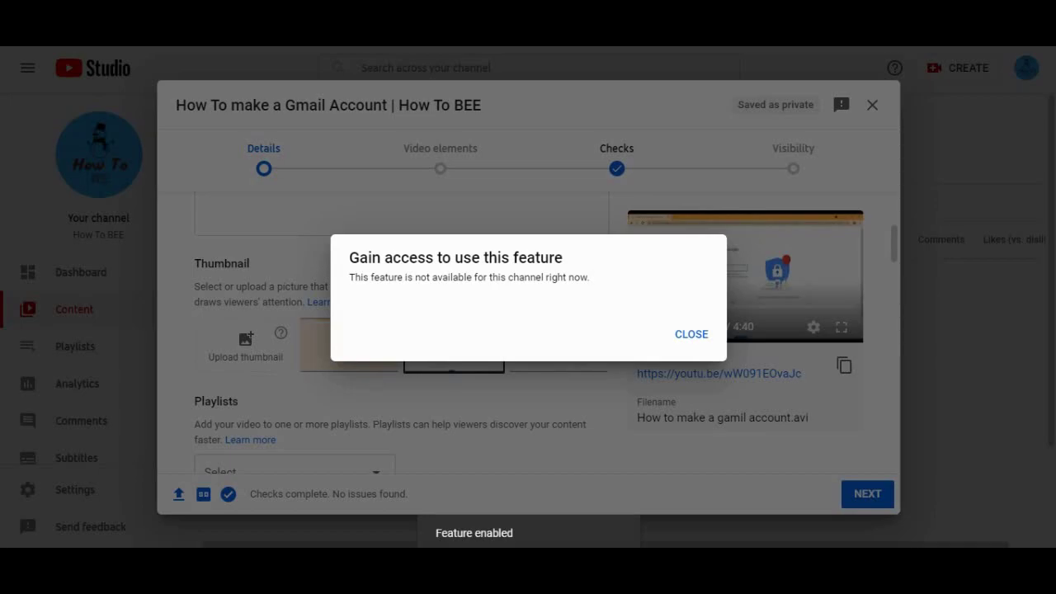
Use image 34, the 'How to Create New Gmail Account 2021' picture, as the custom thumbnail
left_click(691, 334)
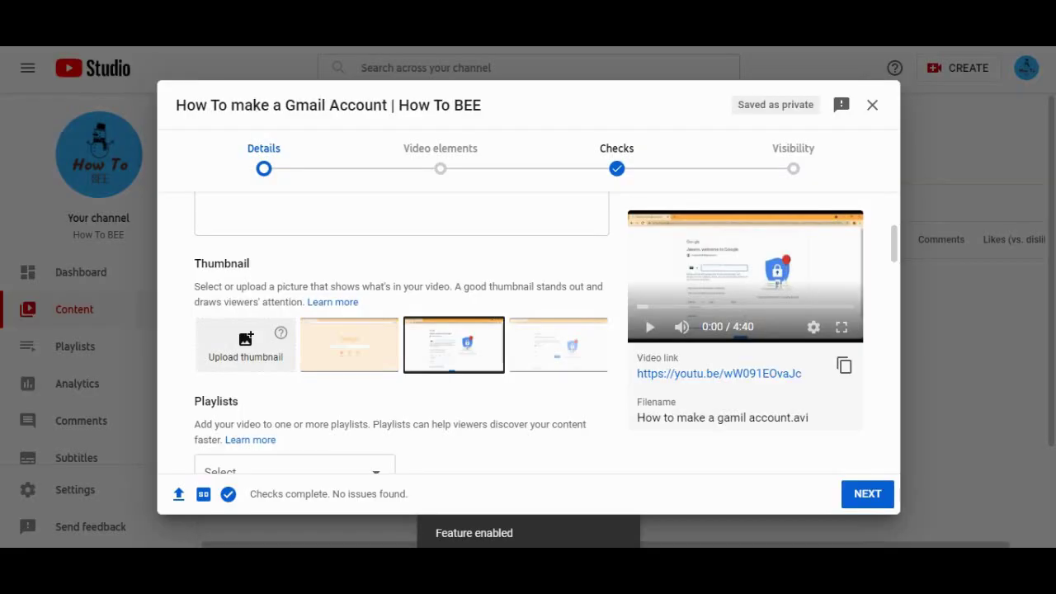
left_click(245, 345)
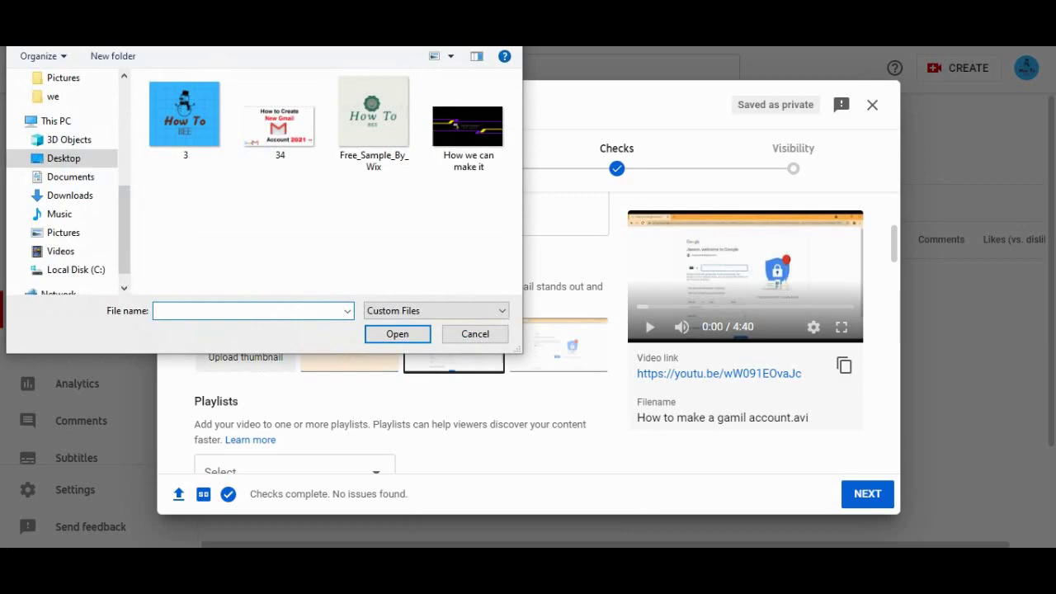
double_click(280, 123)
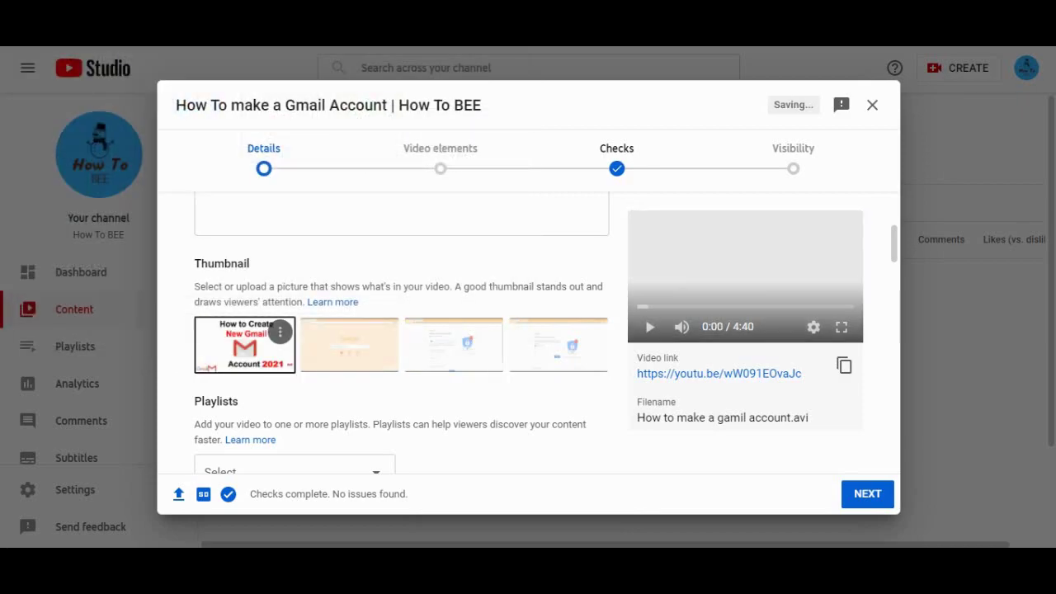
scroll(402, 330, "down", 5)
scroll(402, 330, "down", 5)
scroll(402, 330, "down", 3)
scroll(401, 330, "down", 3)
scroll(402, 330, "up", 3)
scroll(402, 330, "down", 2)
scroll(402, 330, "down", 1)
scroll(402, 330, "up", 4)
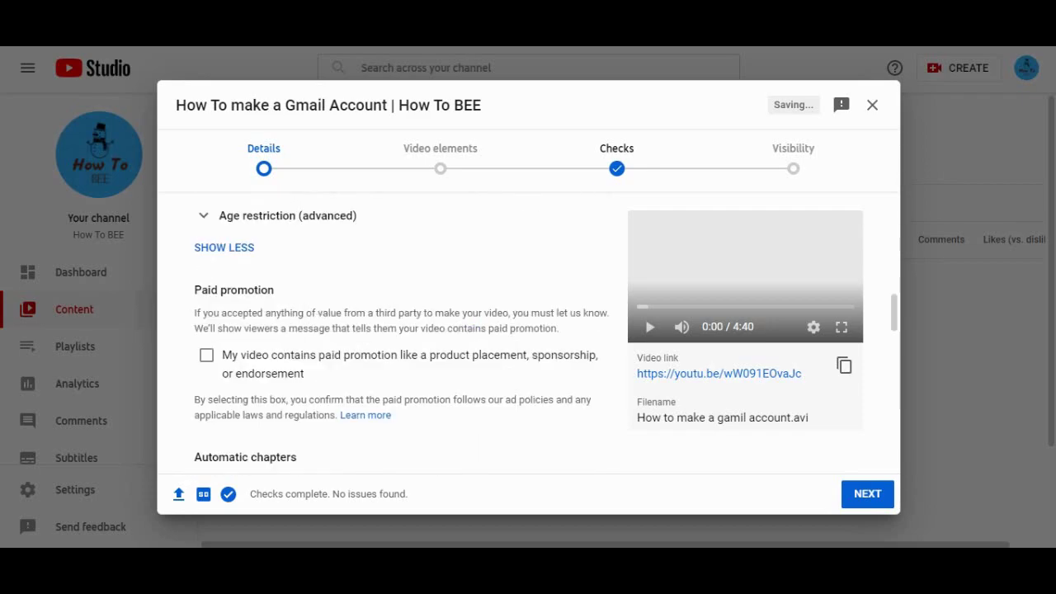
scroll(402, 330, "up", 5)
scroll(402, 330, "up", 2)
scroll(402, 330, "down", 6)
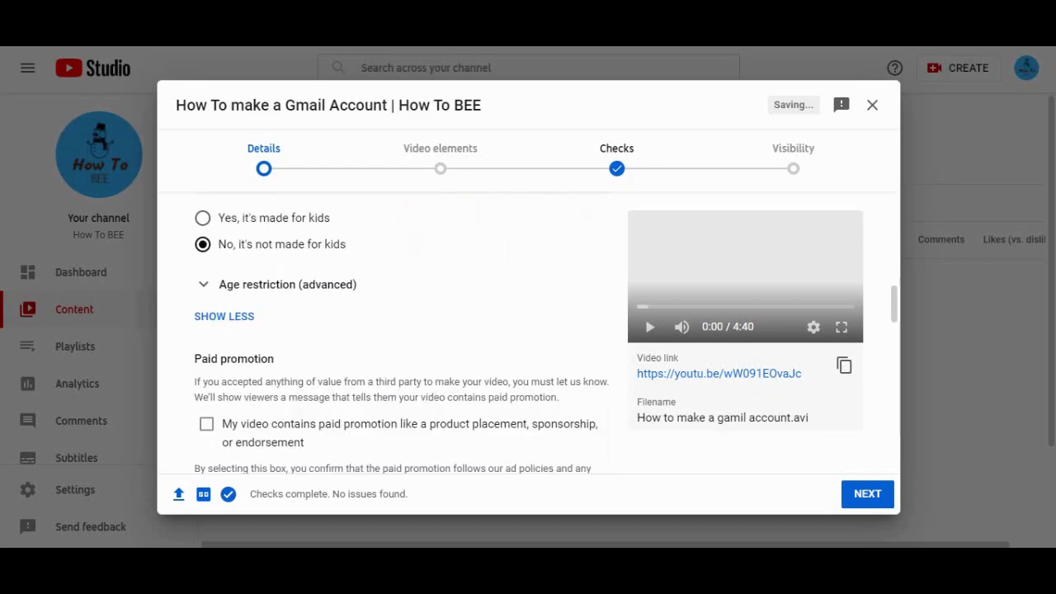
scroll(402, 330, "down", 5)
scroll(402, 330, "down", 2)
scroll(402, 330, "down", 5)
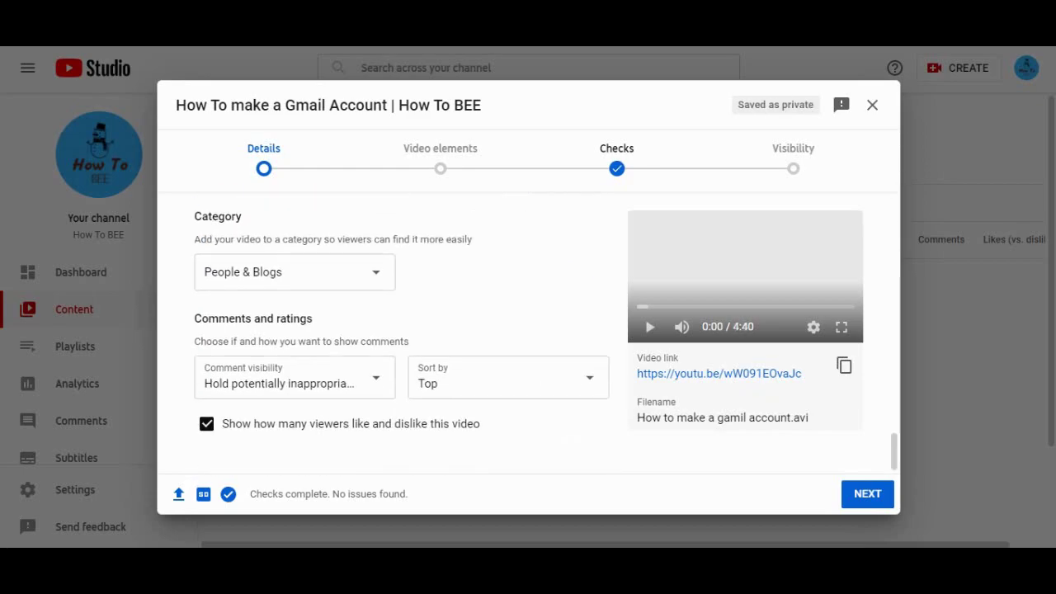
Move the upload to the Video elements step, briefly rechecking Details first
left_click(440, 157)
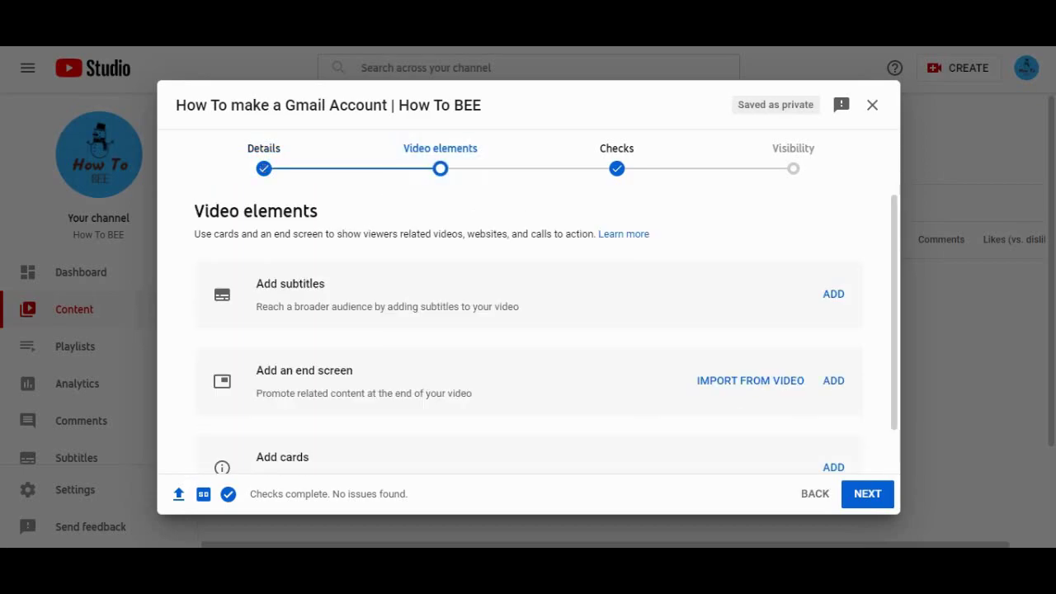
scroll(536, 333, "down", 1)
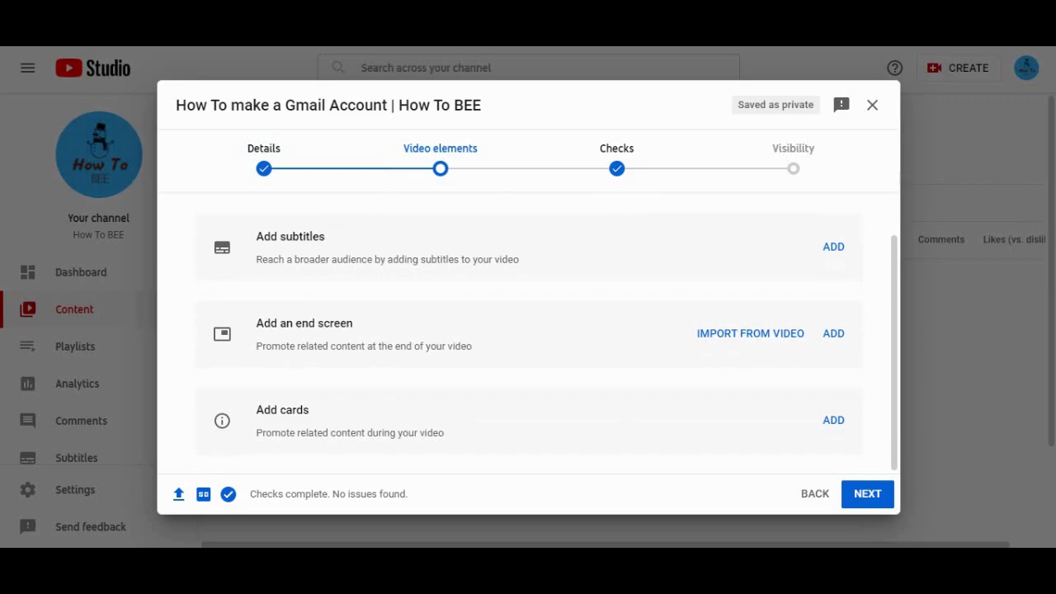
left_click(264, 157)
scroll(528, 330, "down", 2)
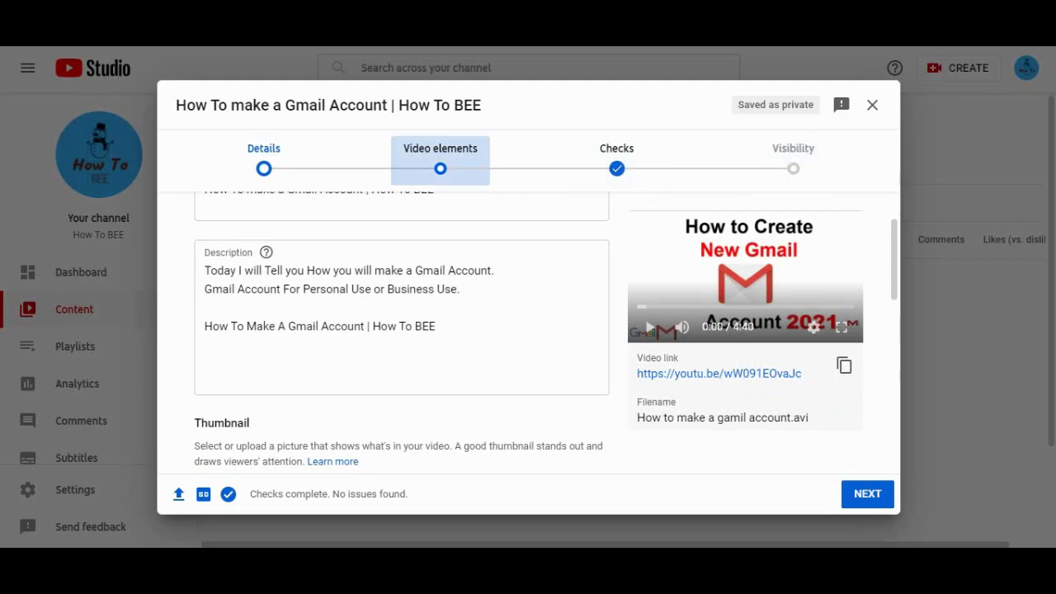
left_click(441, 157)
scroll(528, 330, "down", 1)
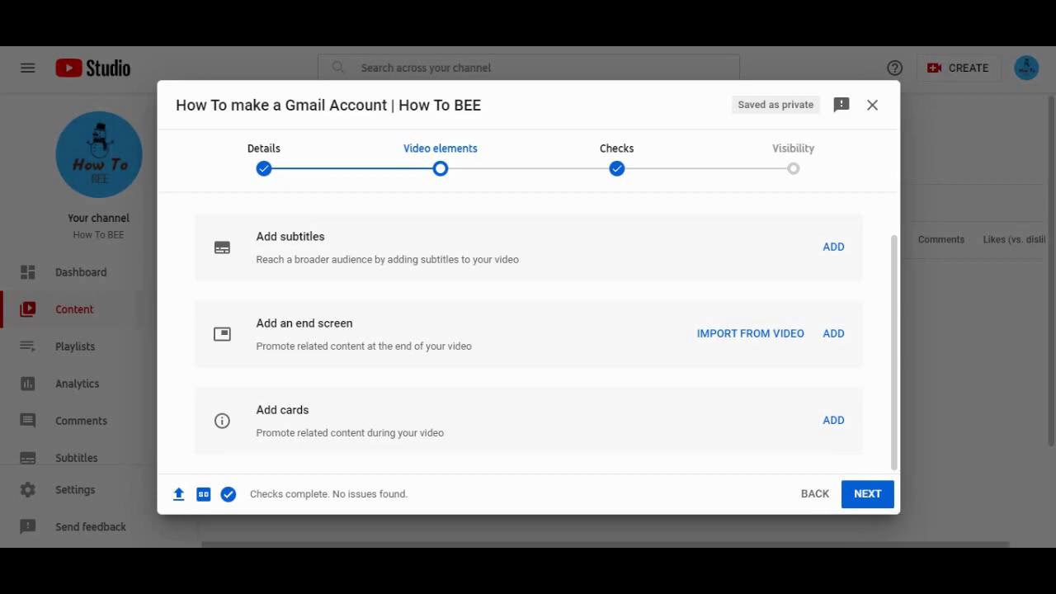
Set the video's visibility to Public and publish it
left_click(793, 161)
scroll(402, 330, "down", 1)
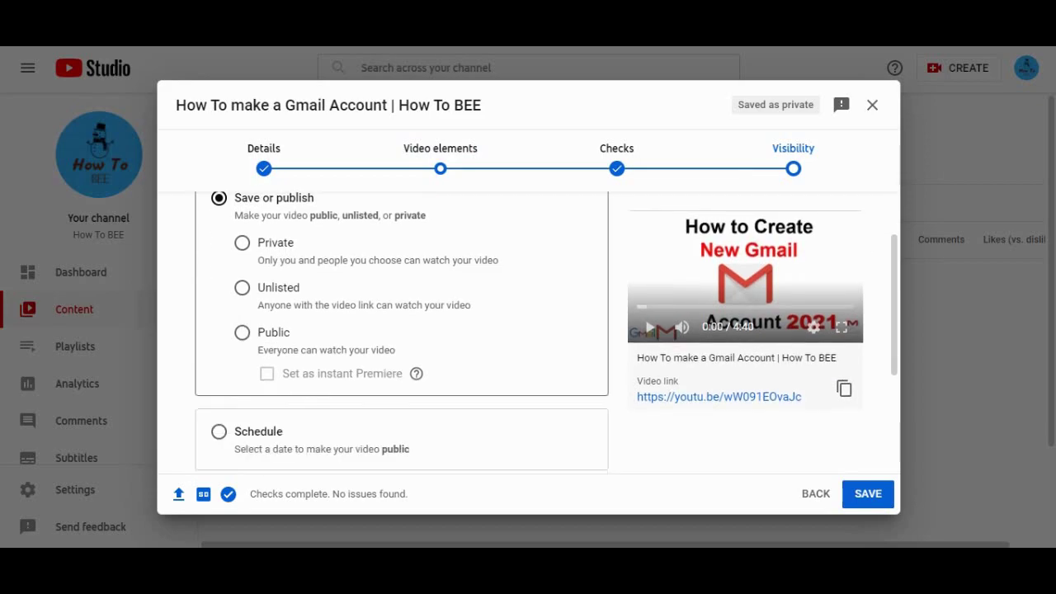
left_click(242, 333)
scroll(241, 333, "down", 2)
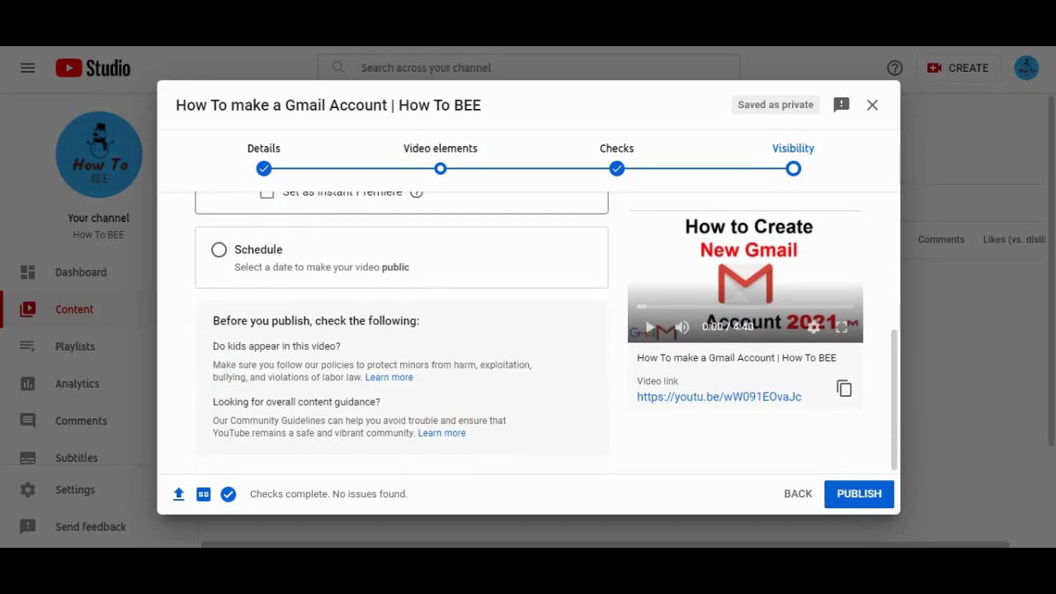
left_click(859, 494)
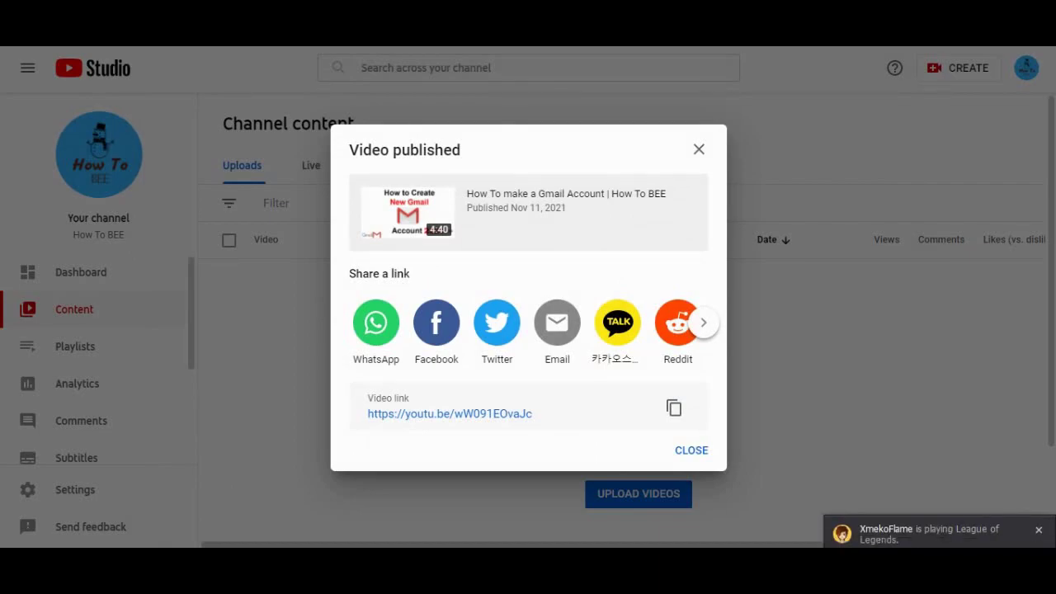
Browse the remaining sharing destinations, then close the Video published panel
left_click(703, 322)
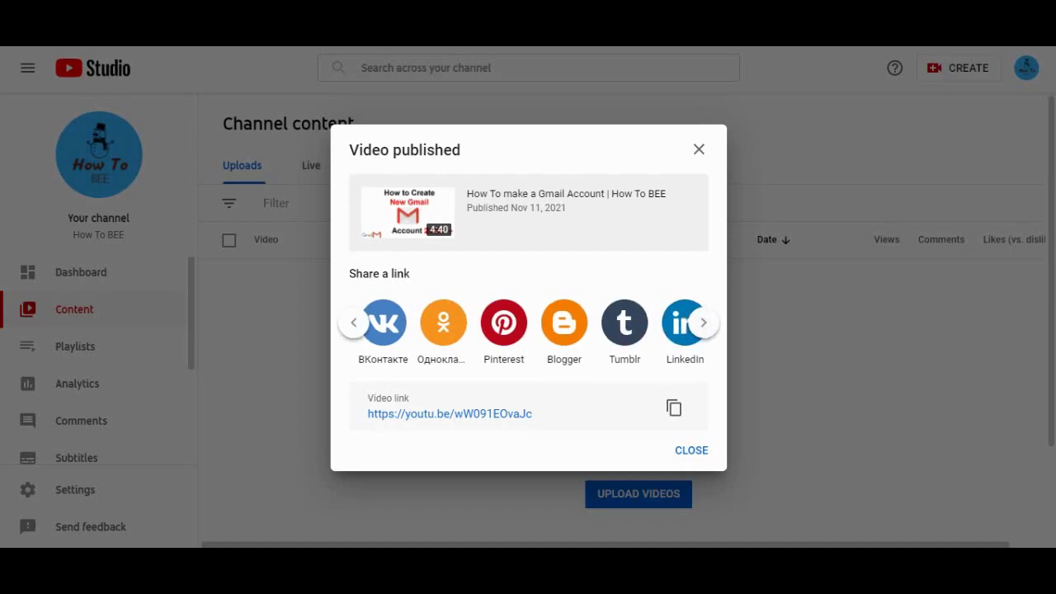
left_click(703, 321)
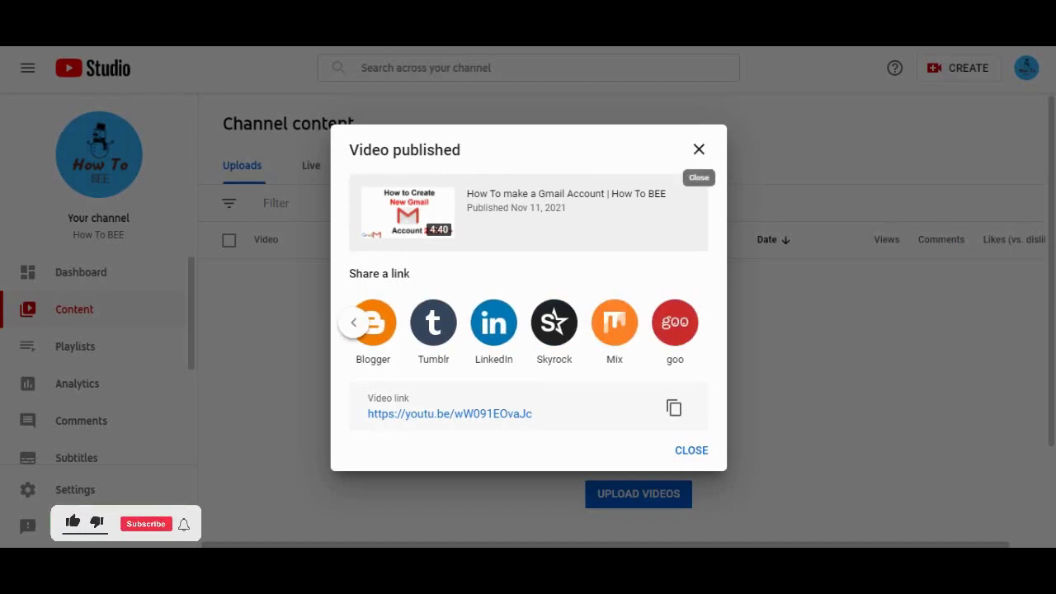
left_click(699, 149)
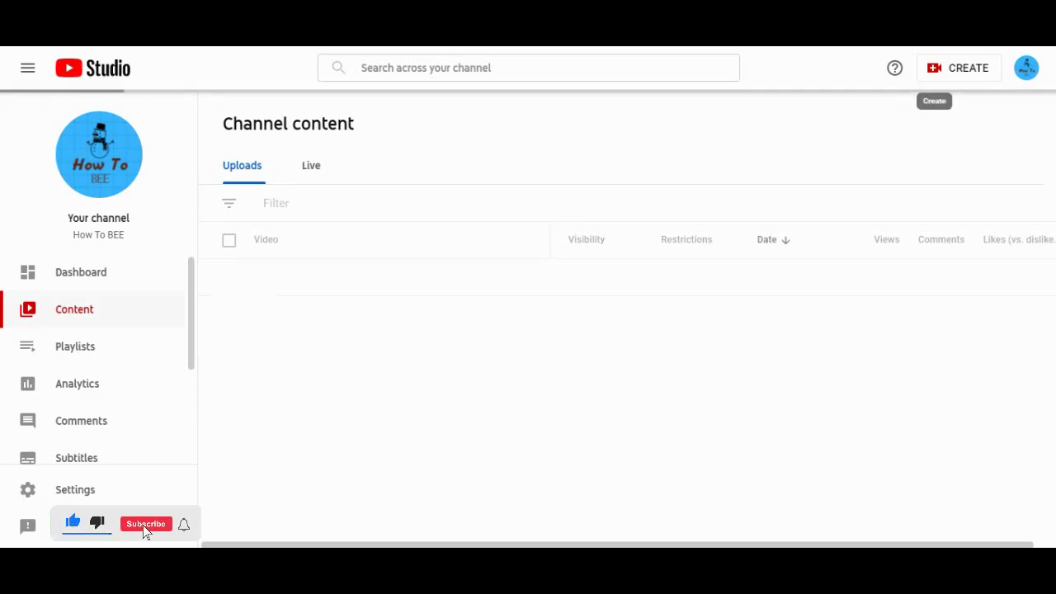